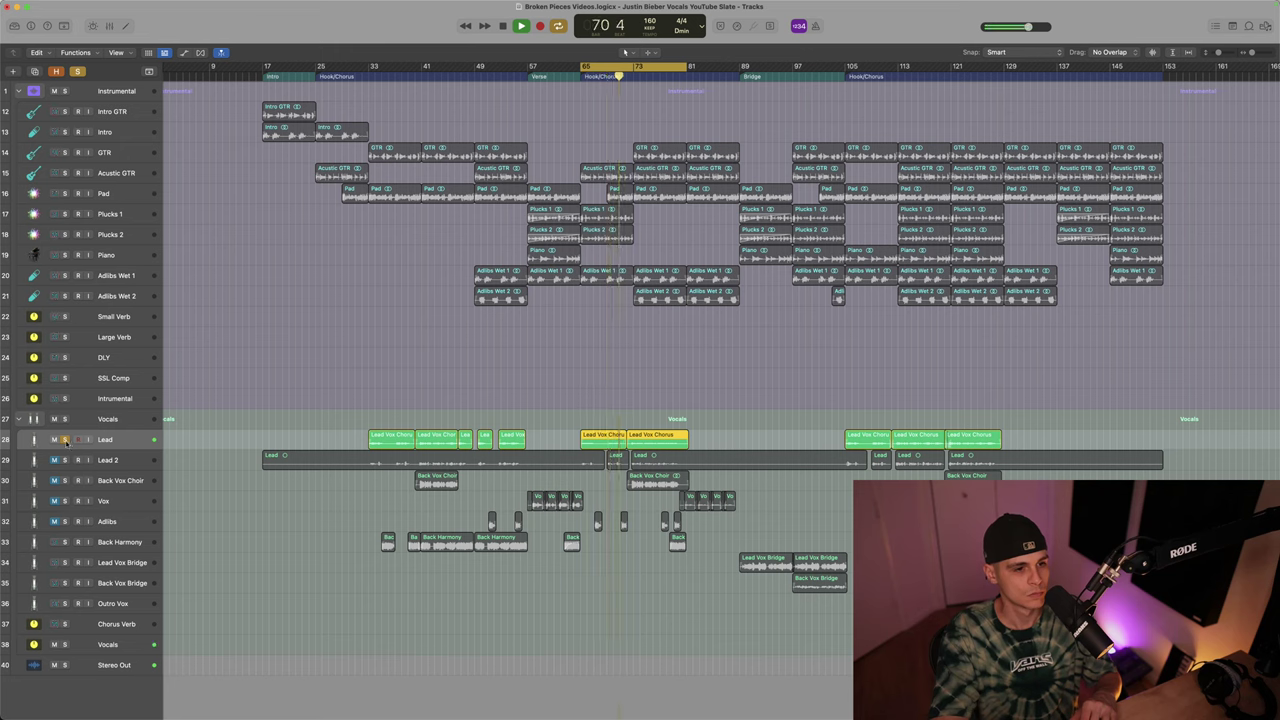
# Step: Take the Lead vocal track out of solo to hear it in the full mix and stop playback
pyautogui.click(65, 440)
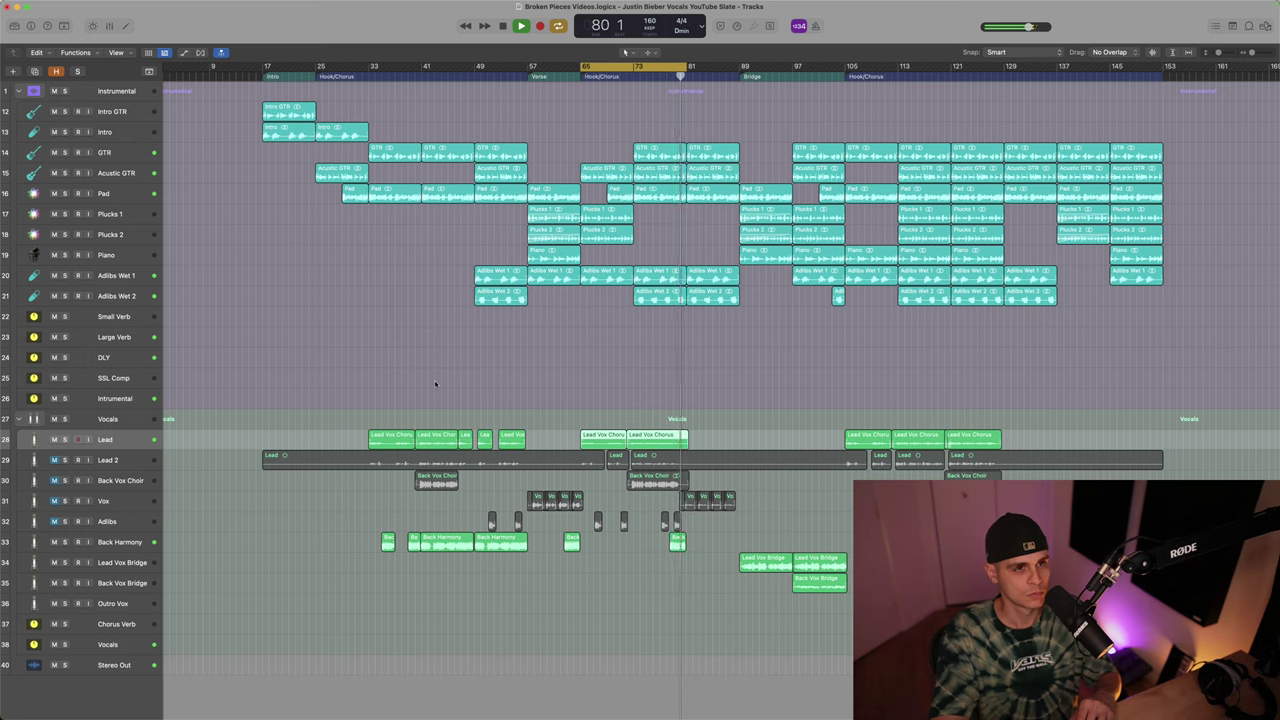
pyautogui.press('space')
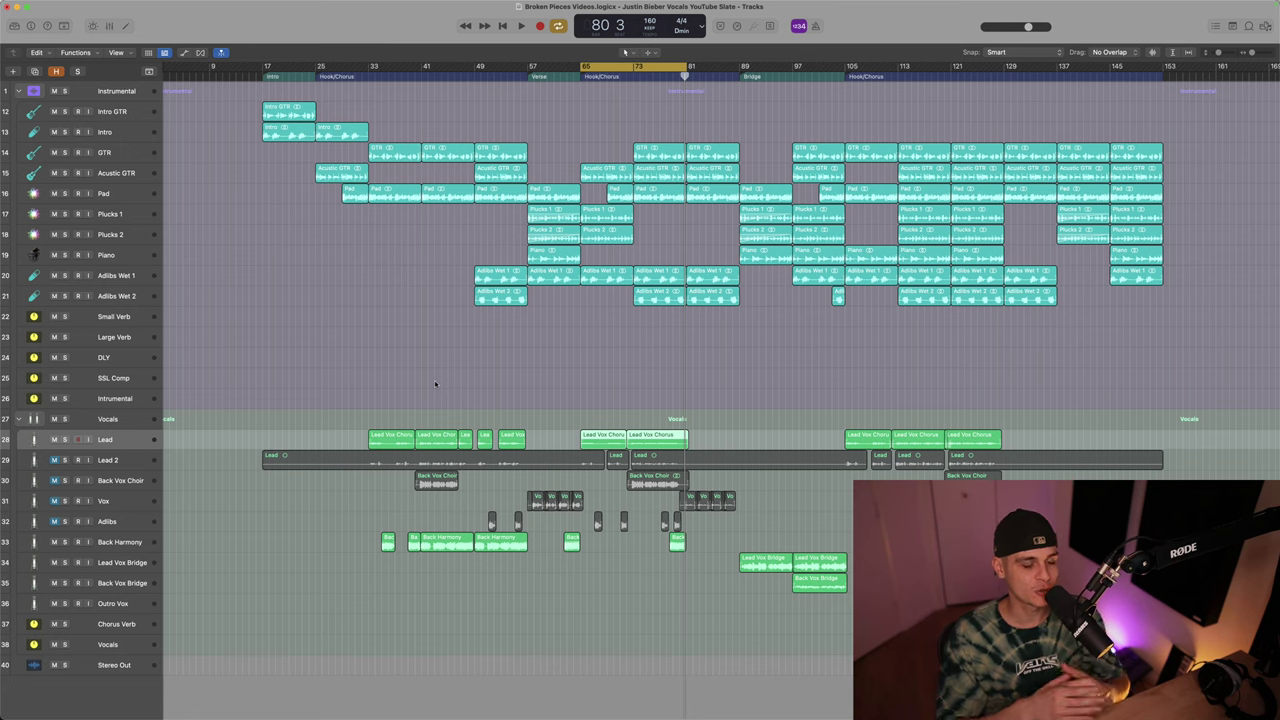
# Step: Bring up the Lead track's plug-in windows, and adjust the FG-N's low-frequency filter and drive gain
pyautogui.press('v')
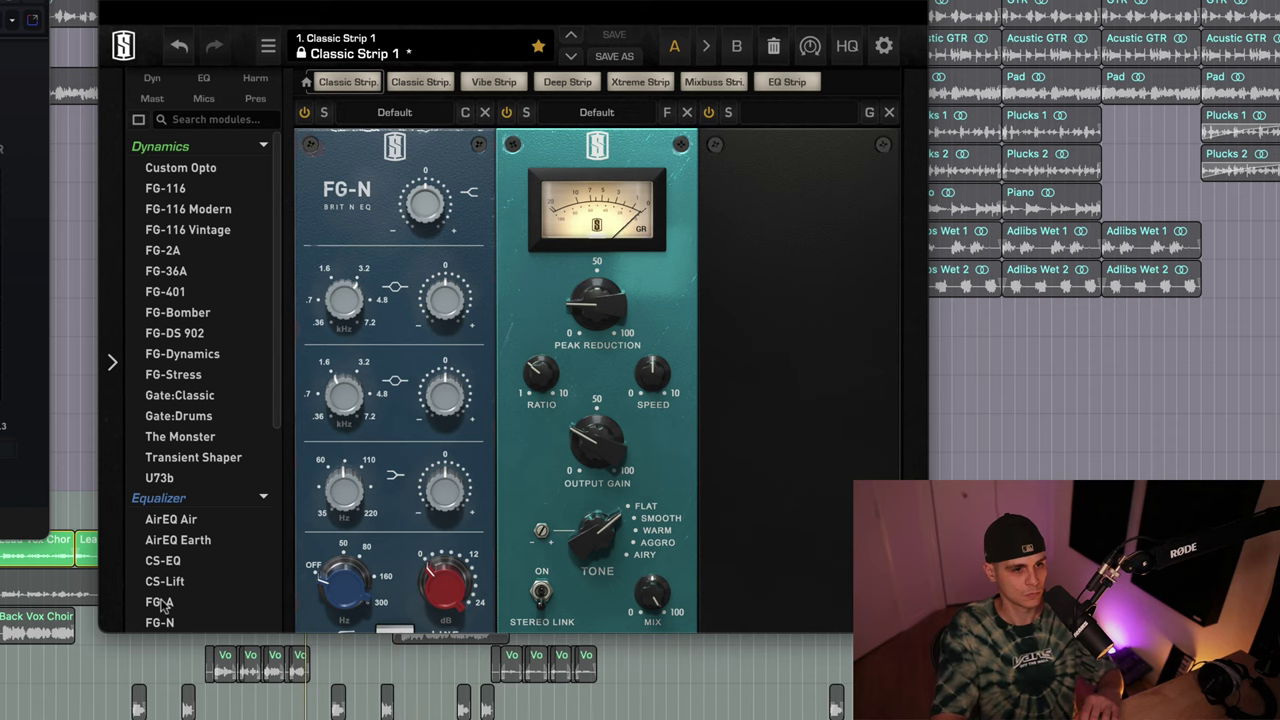
pyautogui.moveTo(350, 596); pyautogui.dragTo(350, 586)
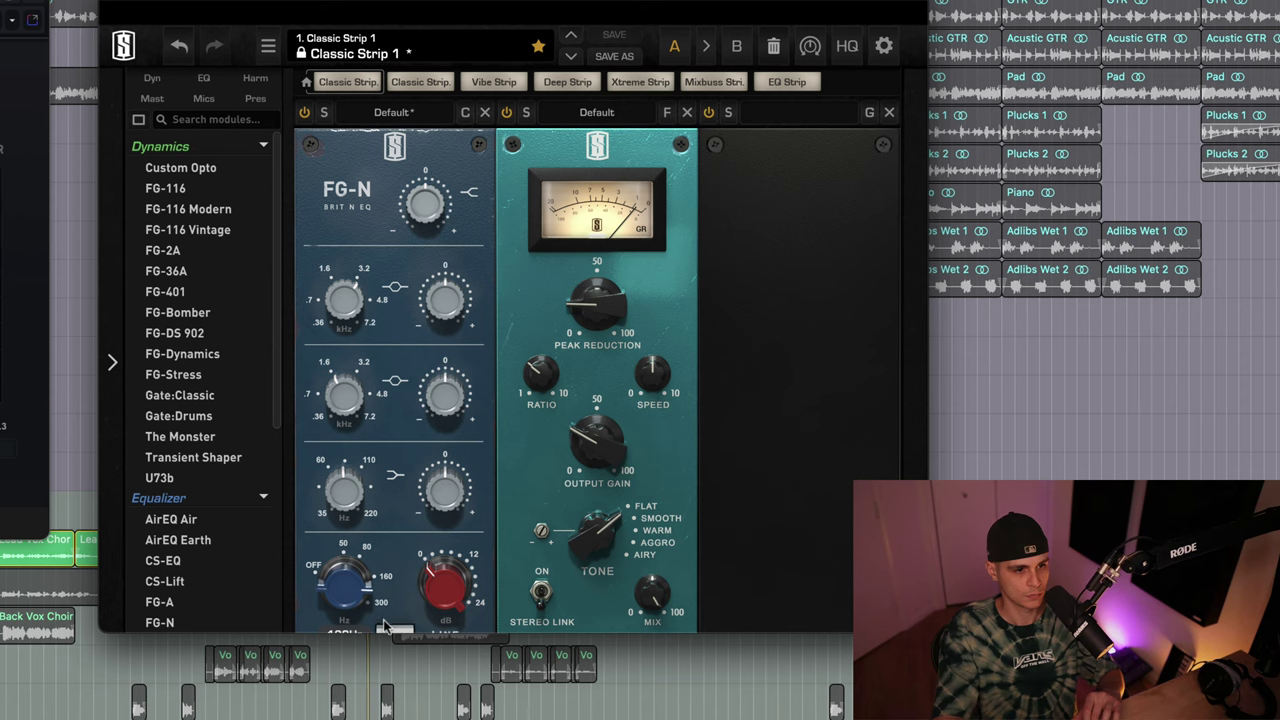
pyautogui.moveTo(447, 590); pyautogui.dragTo(468, 415)
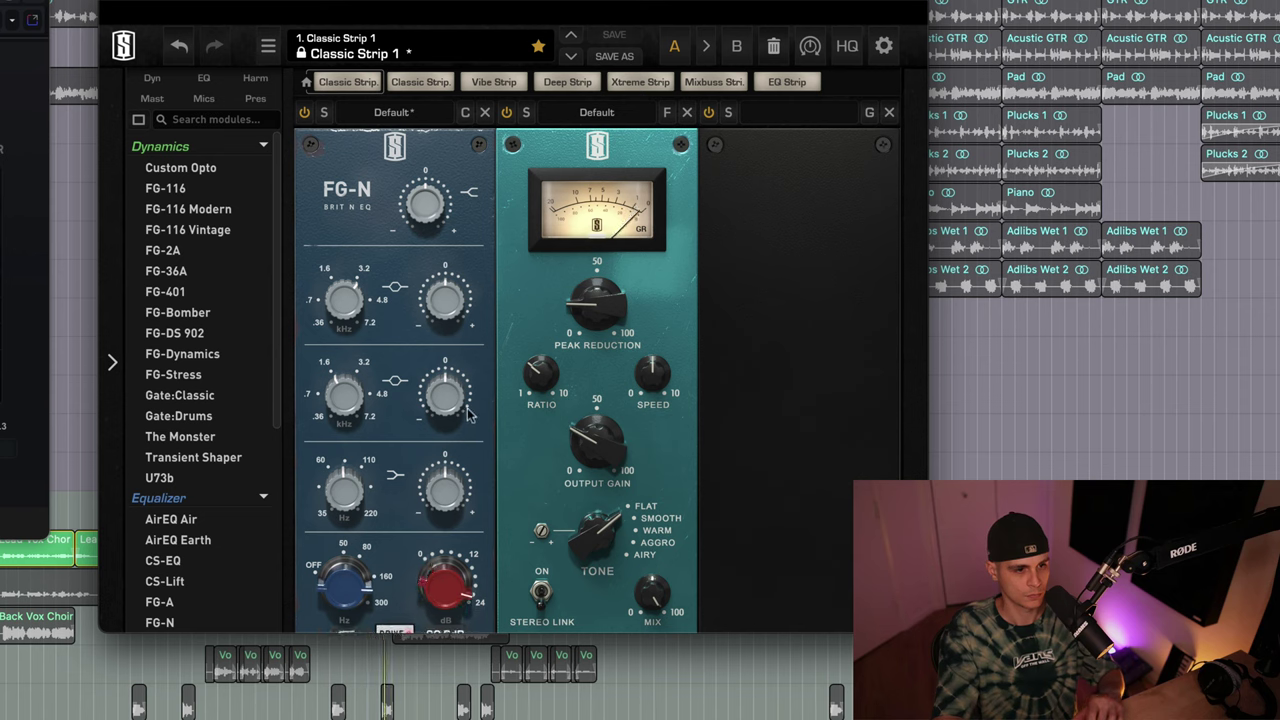
pyautogui.moveTo(472, 422)
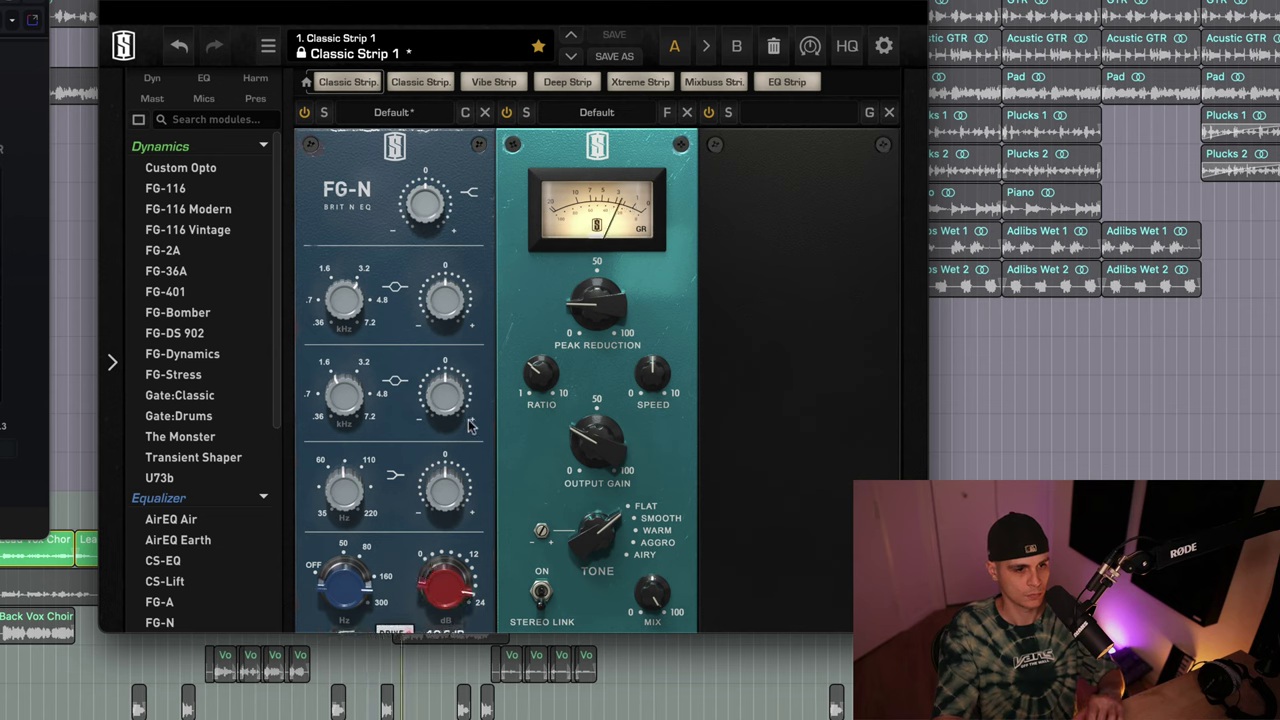
pyautogui.moveTo(466, 586); pyautogui.dragTo(425, 610)
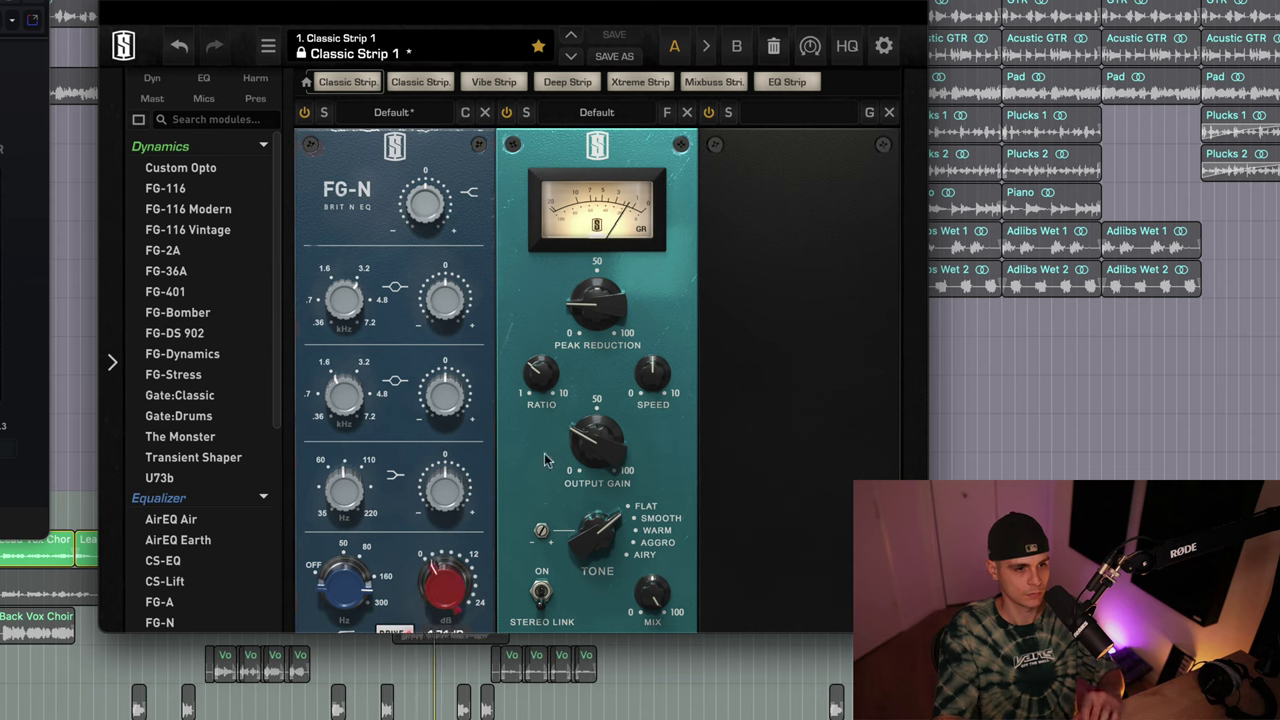
# Step: Set the teal opto compressor's output gain to 33.2, peak reduction to 19.9, speed to 4.45 and tone to Warm
pyautogui.moveTo(590, 452); pyautogui.dragTo(598, 438)
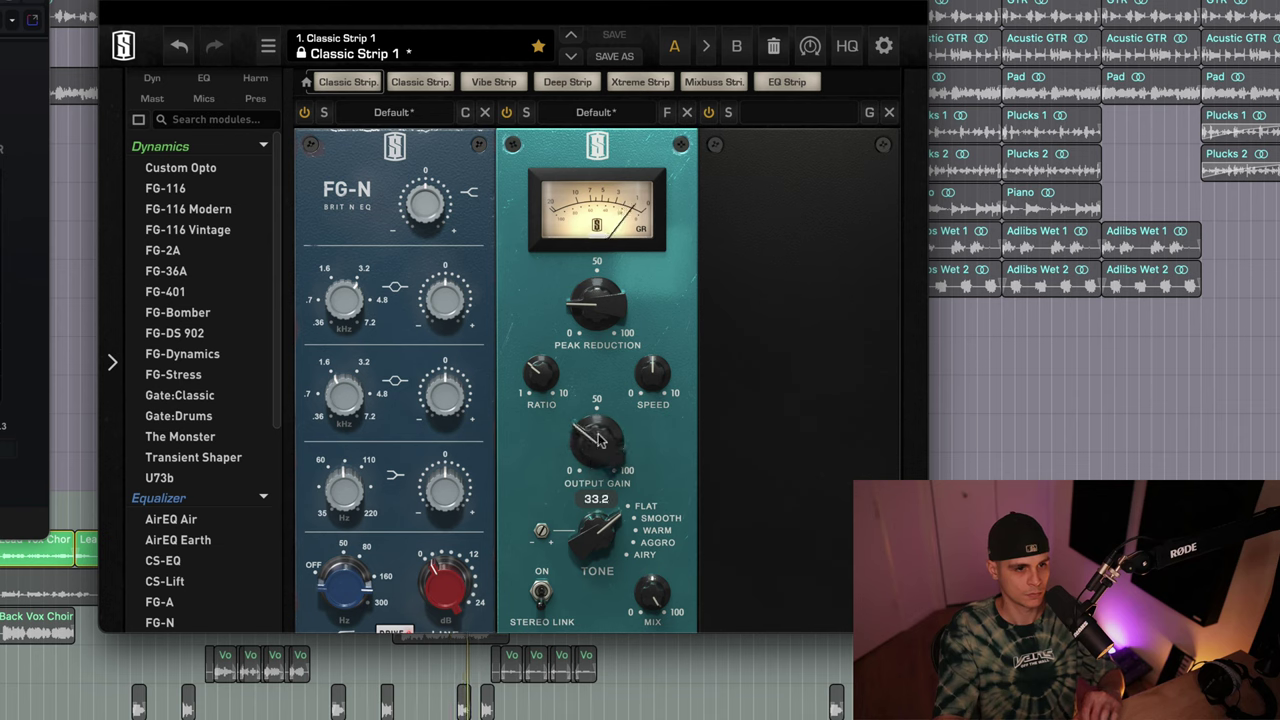
pyautogui.moveTo(591, 320); pyautogui.dragTo(592, 318)
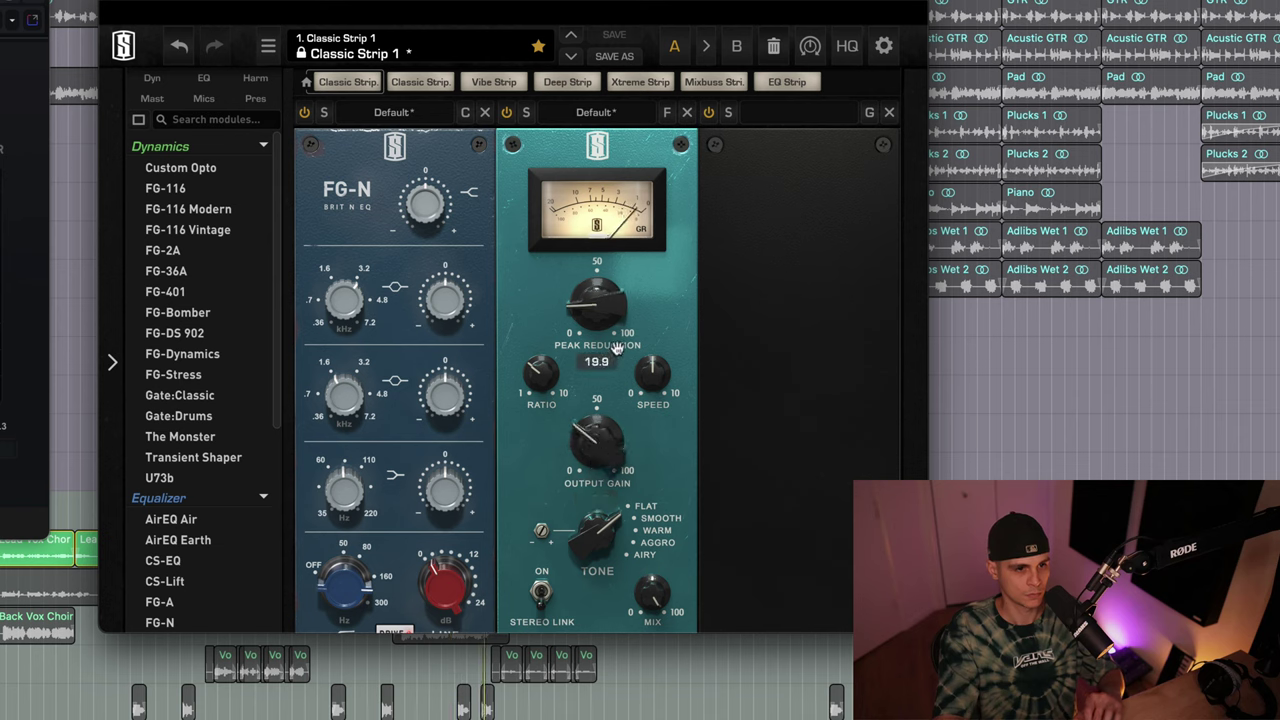
pyautogui.moveTo(651, 392)
pyautogui.mouseDown()
pyautogui.moveTo(657, 350)
pyautogui.moveTo(648, 398)
pyautogui.mouseUp()
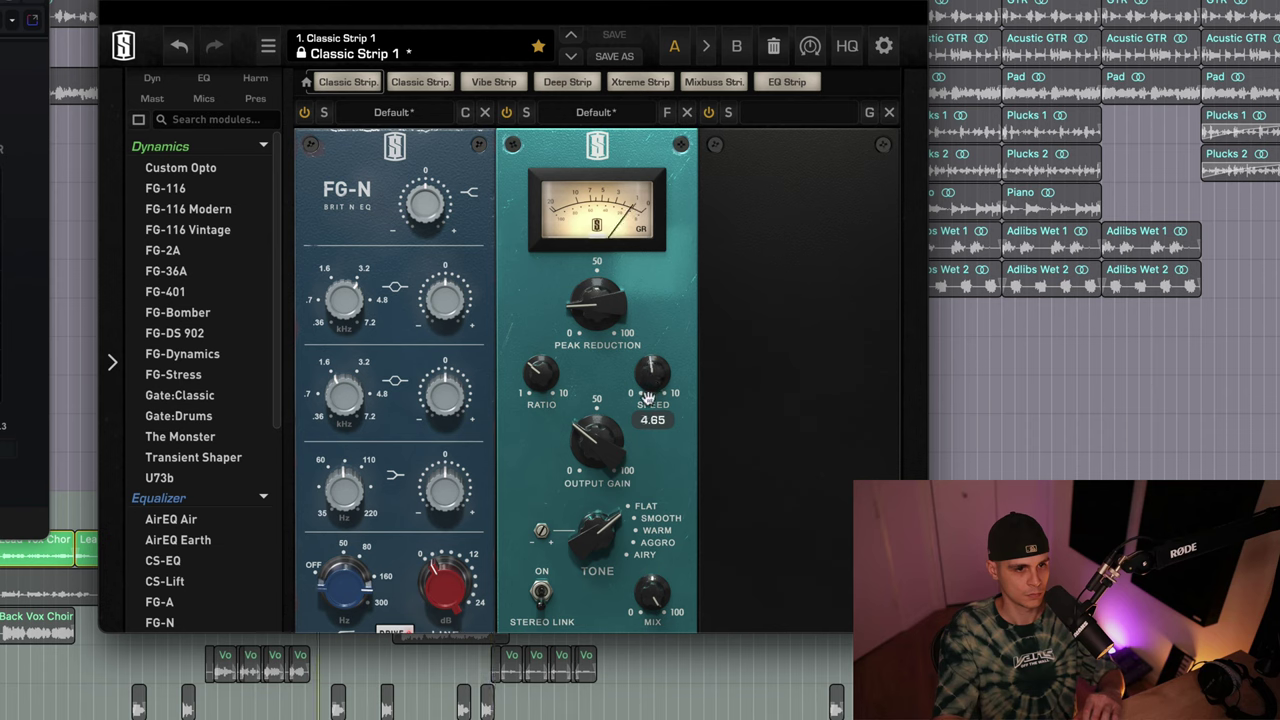
pyautogui.click(600, 513)
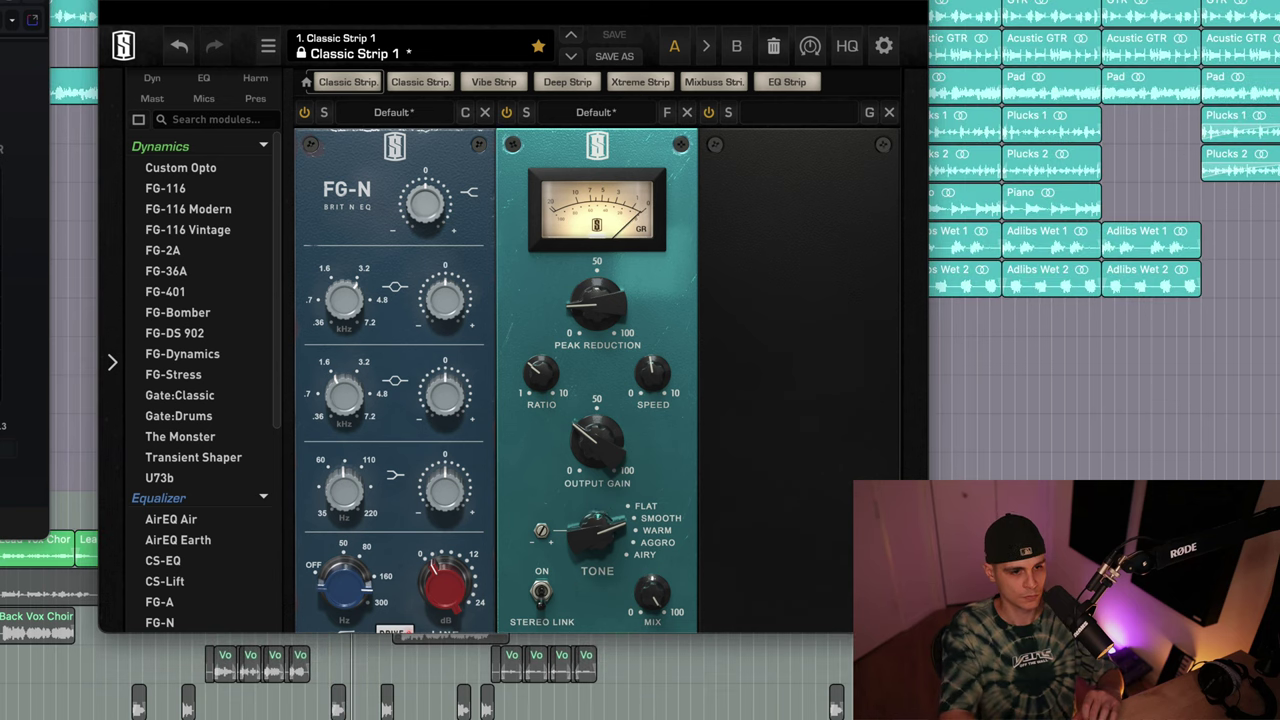
pyautogui.moveTo(658, 388)
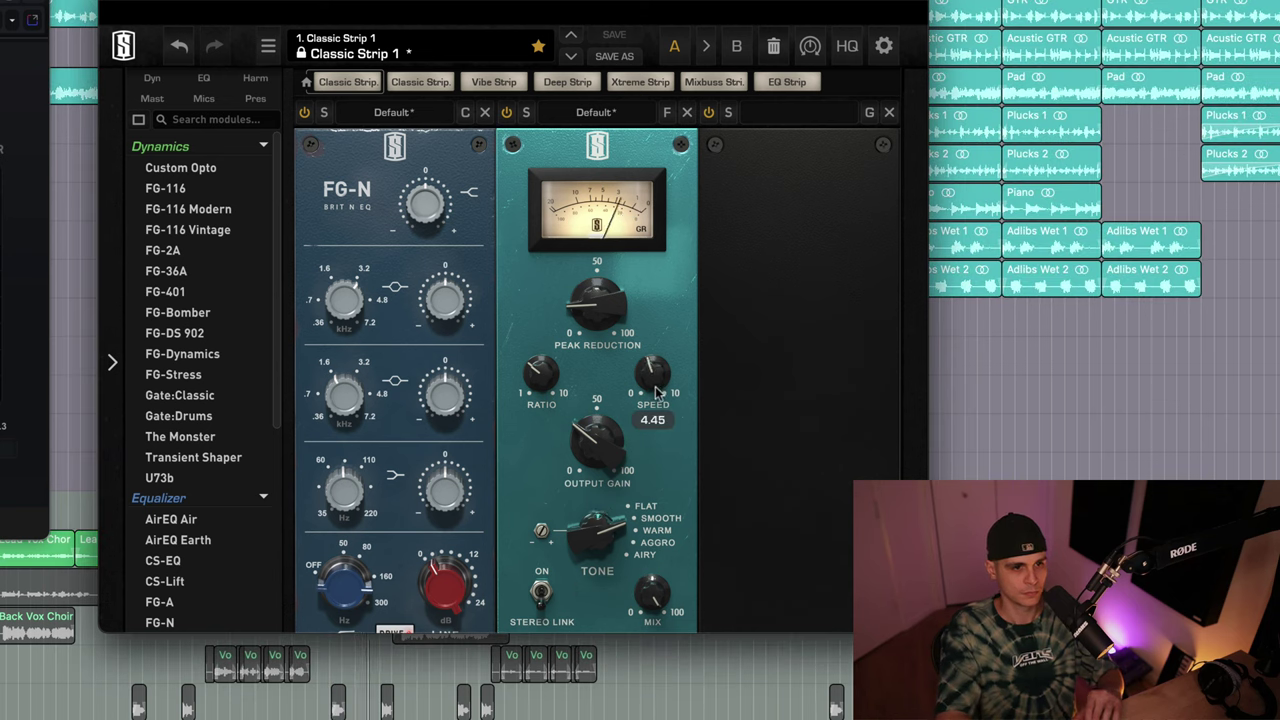
pyautogui.moveTo(585, 450)
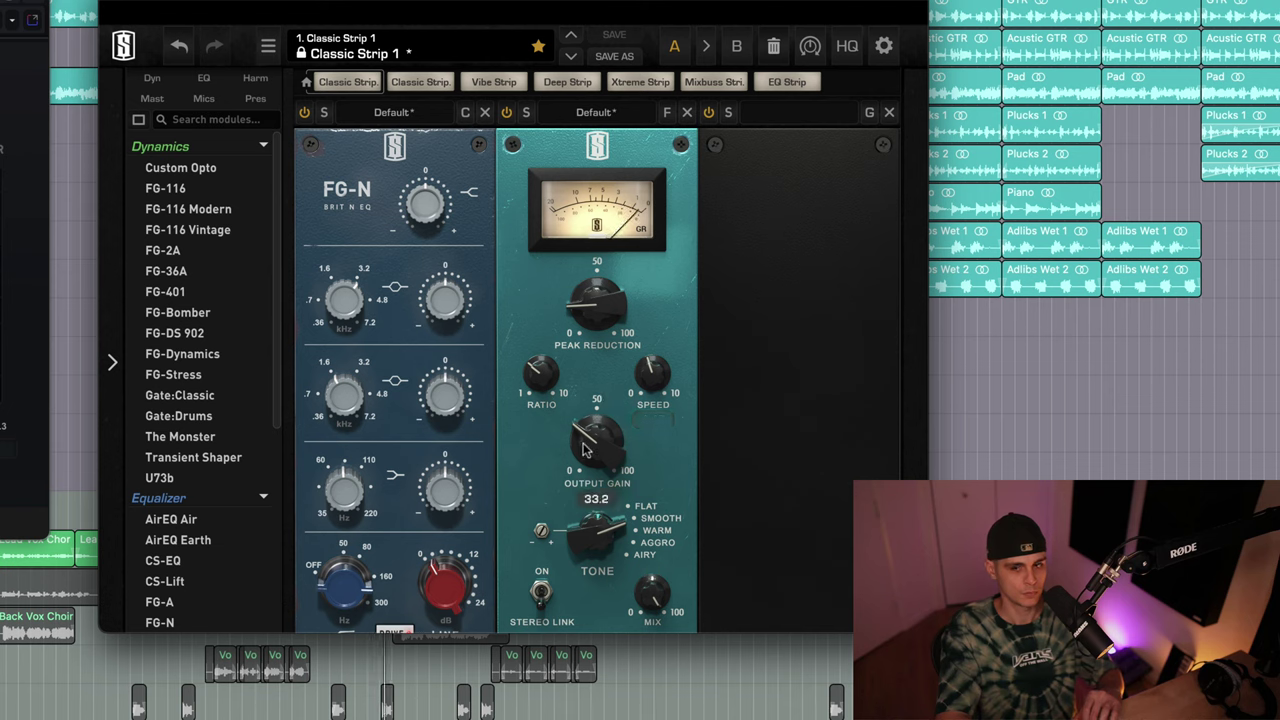
pyautogui.moveTo(585, 451); pyautogui.dragTo(585, 451)
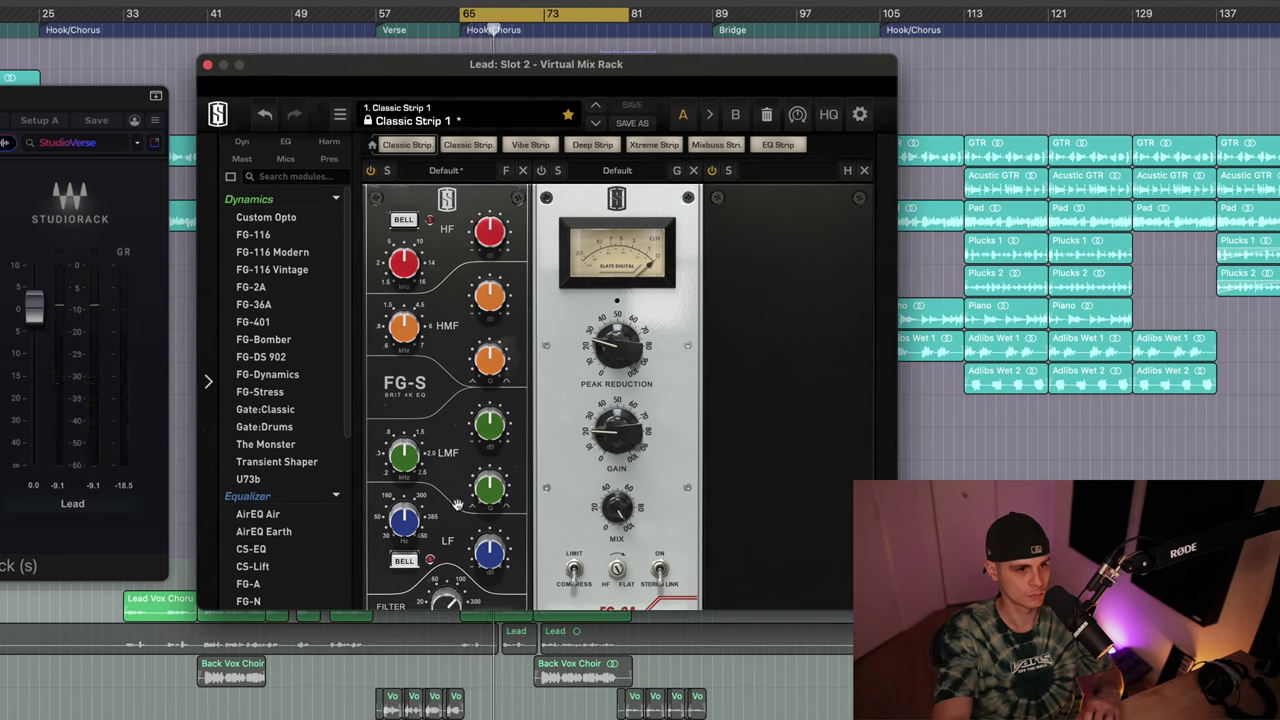
# Step: On the FG-S EQ, cut the LF band at about 445 Hz and boost the HF band by 2.93 dB at 16.0 kHz
pyautogui.moveTo(404, 518); pyautogui.dragTo(403, 468)
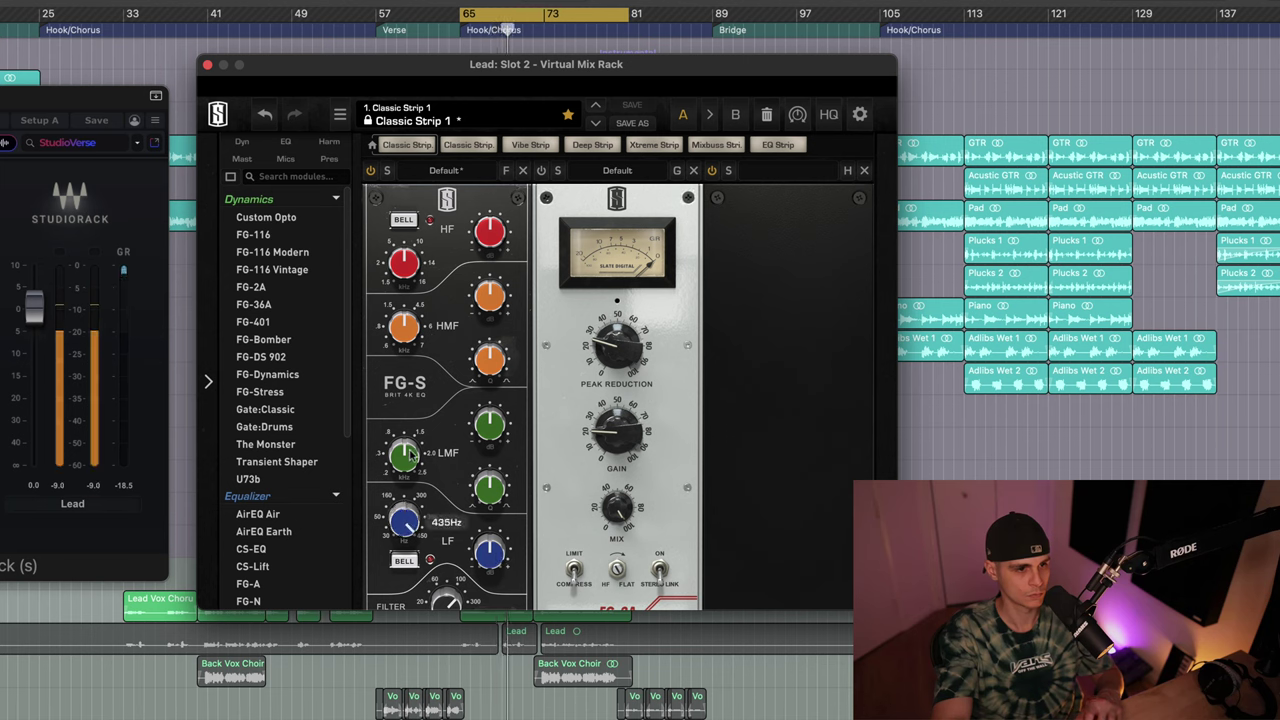
pyautogui.moveTo(493, 553)
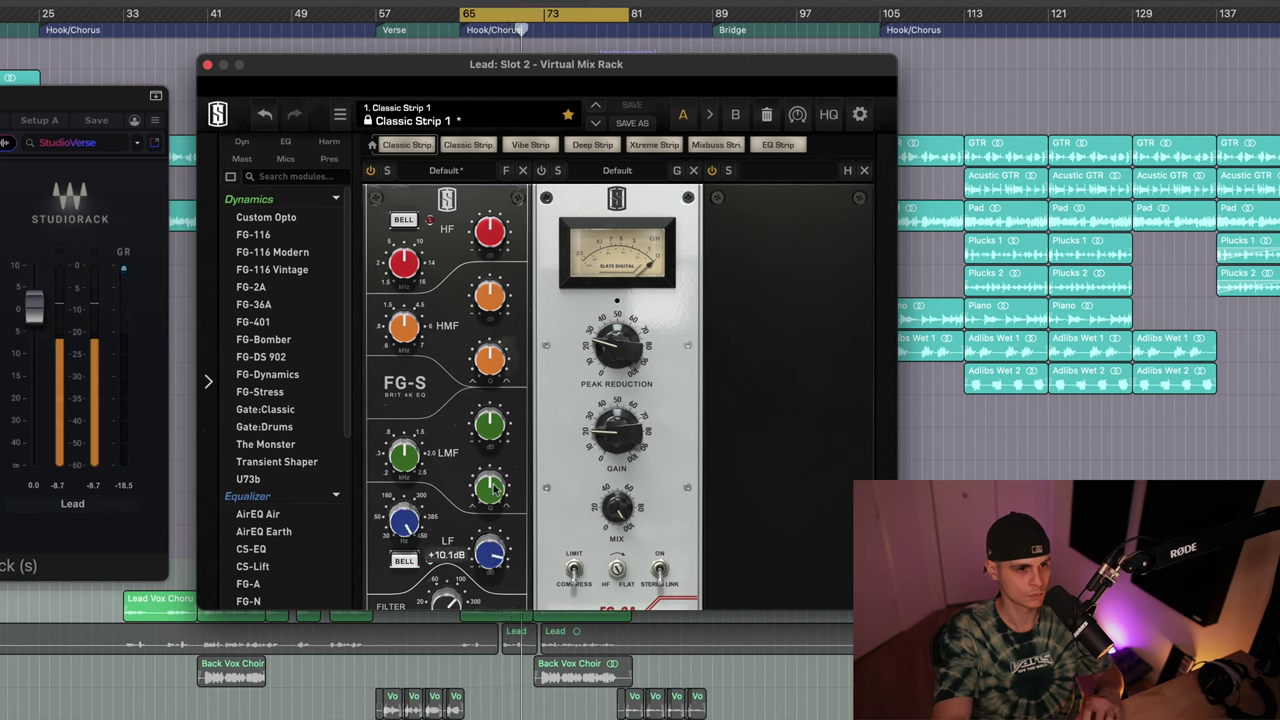
pyautogui.moveTo(403, 521)
pyautogui.mouseDown()
pyautogui.moveTo(403, 556)
pyautogui.moveTo(409, 531)
pyautogui.mouseUp()
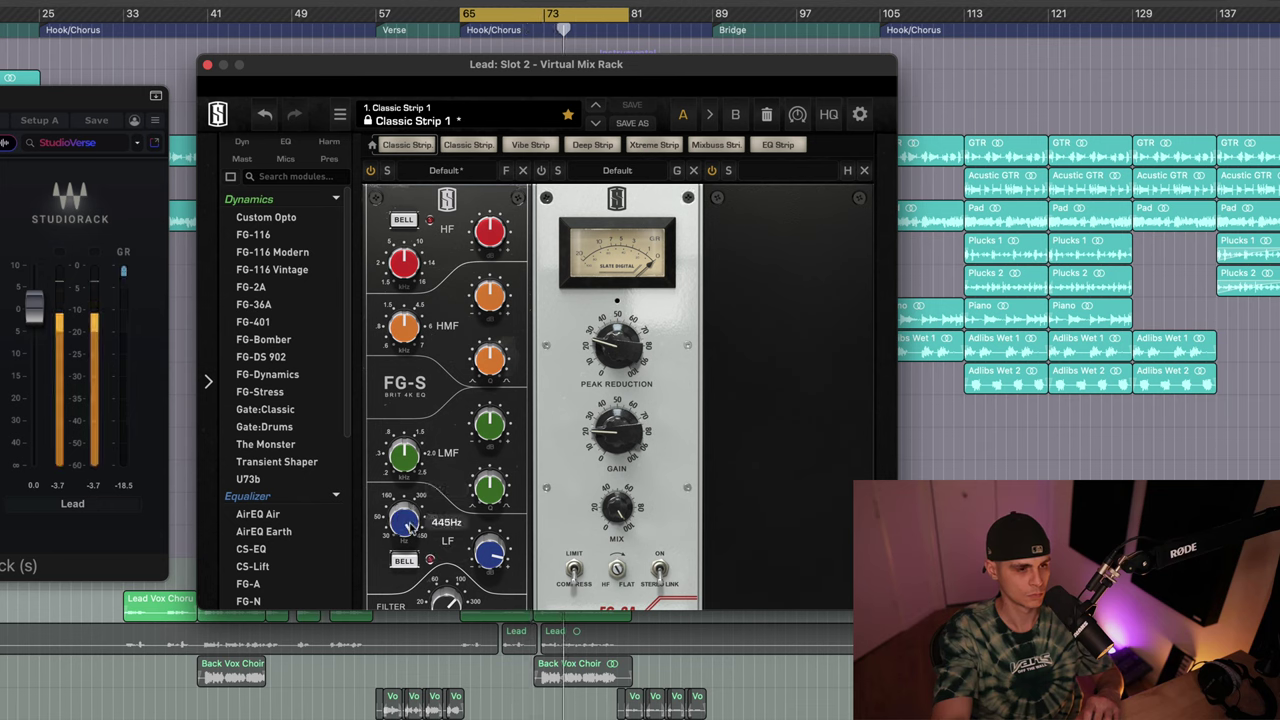
pyautogui.moveTo(489, 553); pyautogui.dragTo(493, 622)
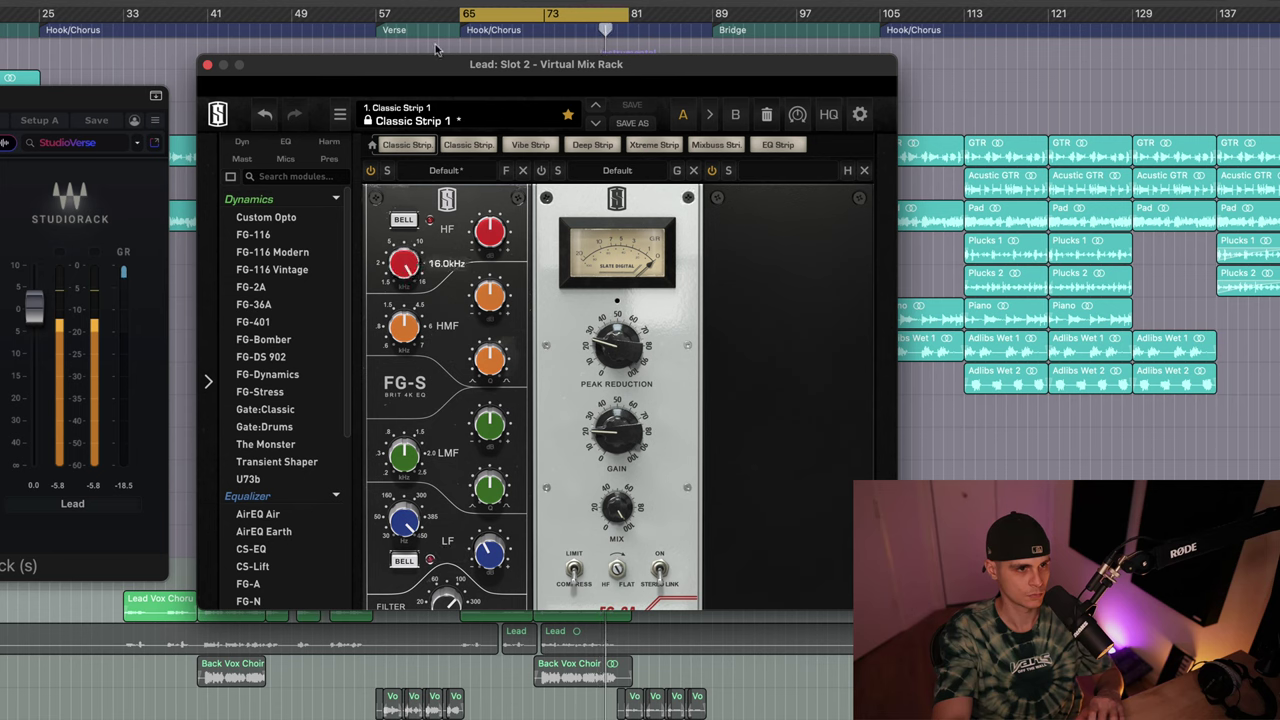
pyautogui.moveTo(488, 220)
pyautogui.moveTo(488, 220)
pyautogui.mouseDown()
pyautogui.moveTo(488, 188)
pyautogui.moveTo(491, 224)
pyautogui.mouseUp()
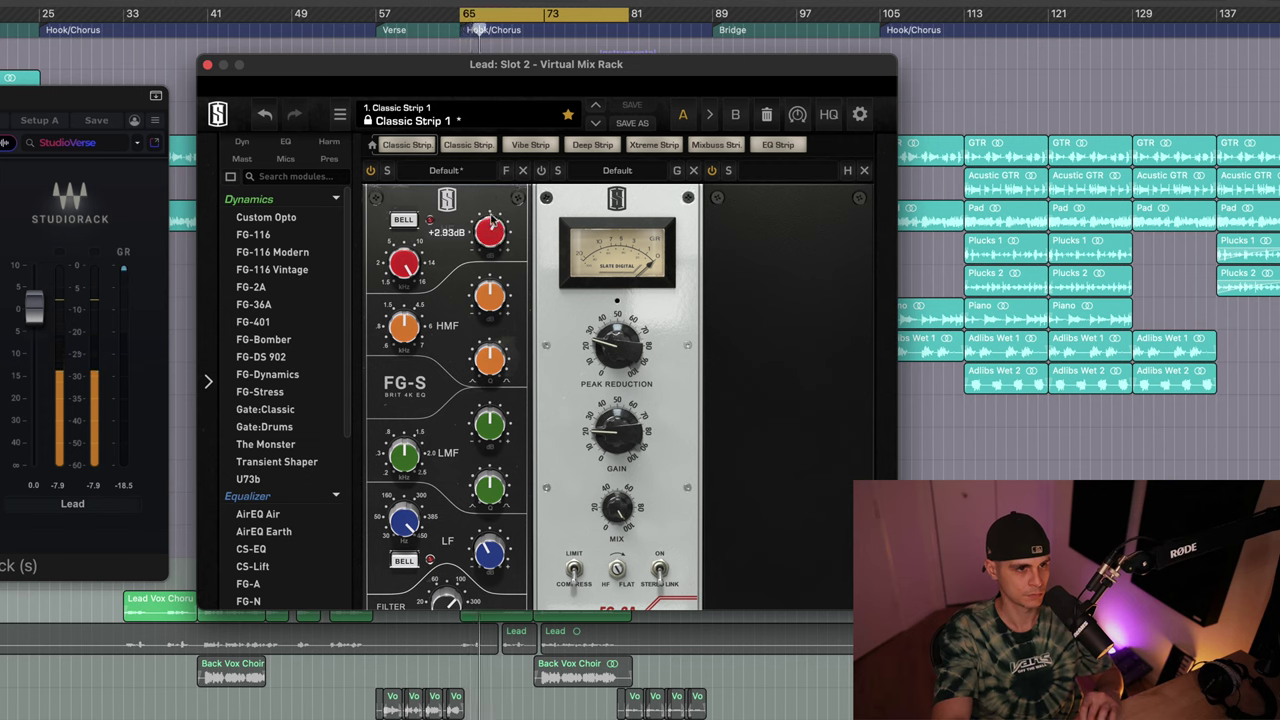
# Step: Set the FG-2A compressor's peak reduction to 17.0
pyautogui.moveTo(610, 348)
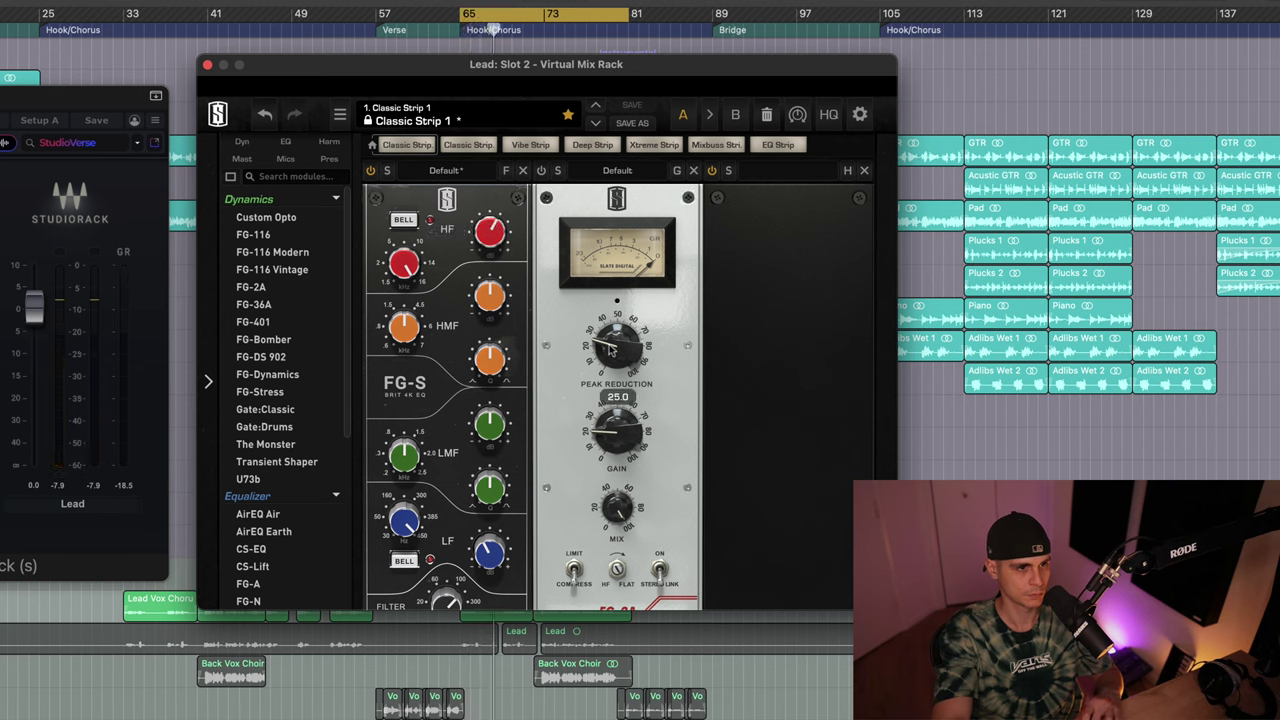
pyautogui.scroll(-5, 604, 380)
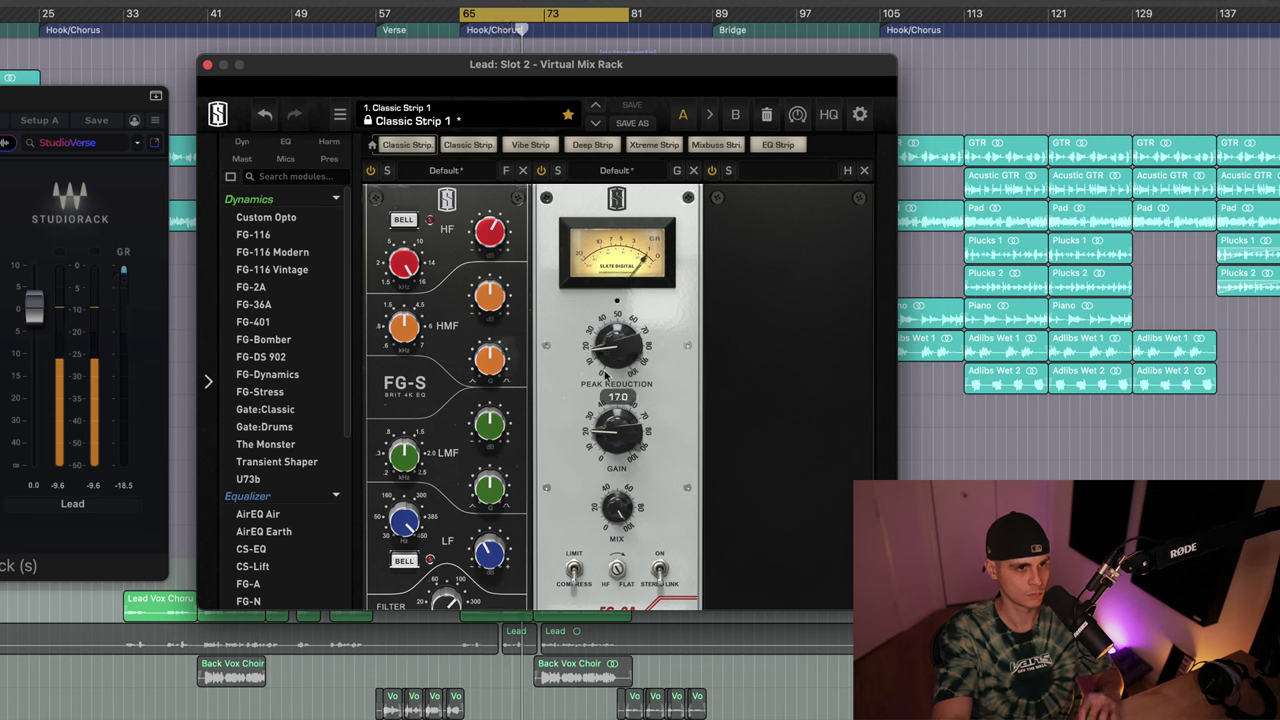
pyautogui.moveTo(612, 430)
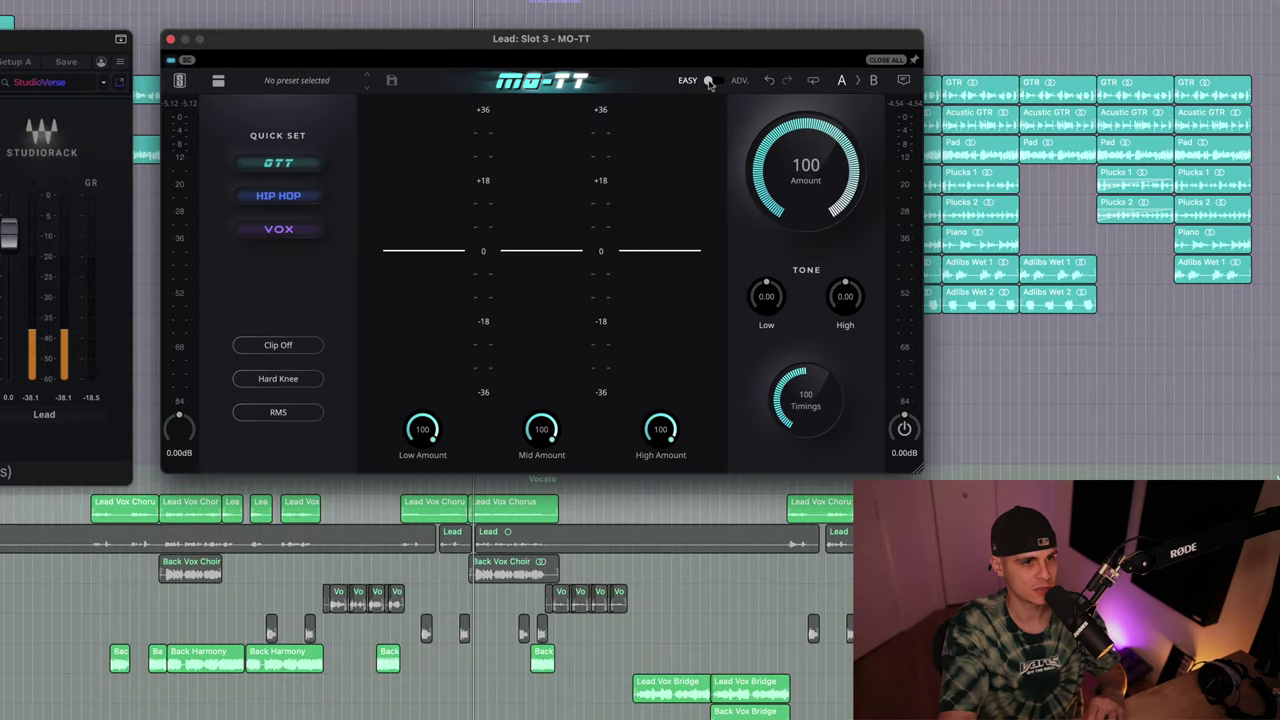
# Step: Switch MO-TT to advanced mode, and with the mid band soloed, raise its downward compression threshold to about -24 dB
pyautogui.click(708, 80)
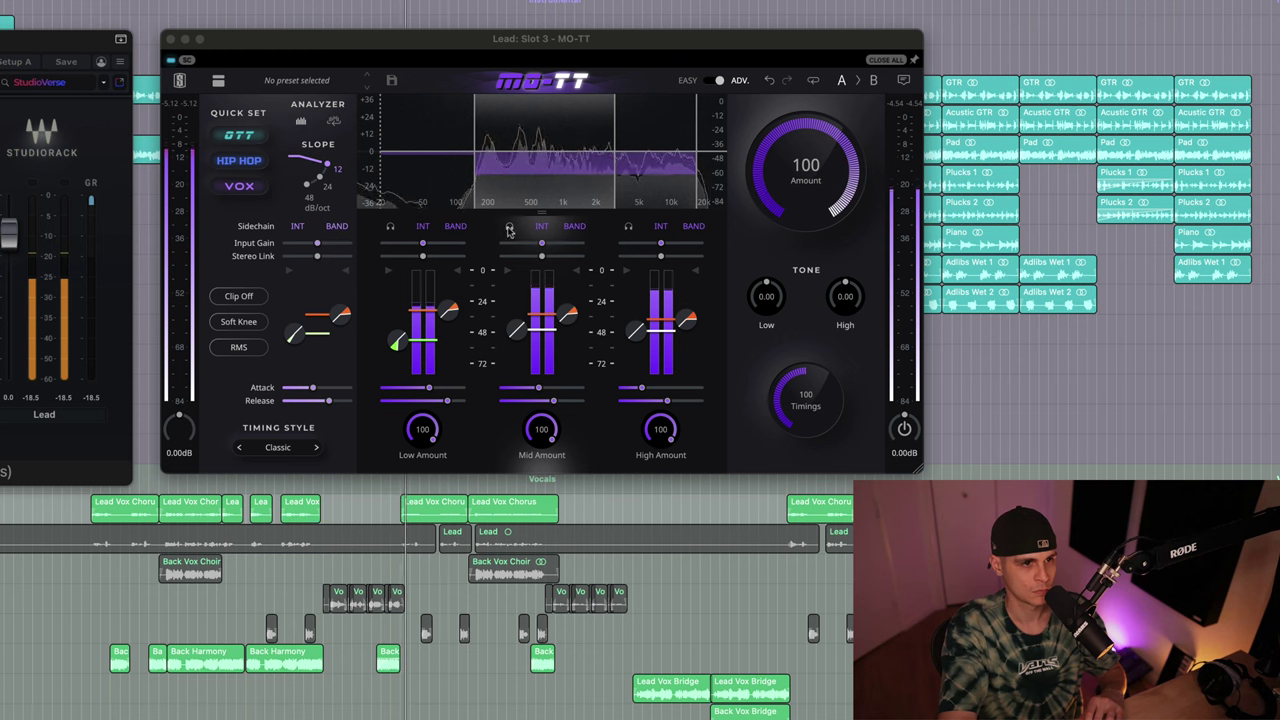
pyautogui.moveTo(547, 297)
pyautogui.moveTo(547, 297); pyautogui.dragTo(548, 275)
pyautogui.click(449, 615)
pyautogui.press('space')
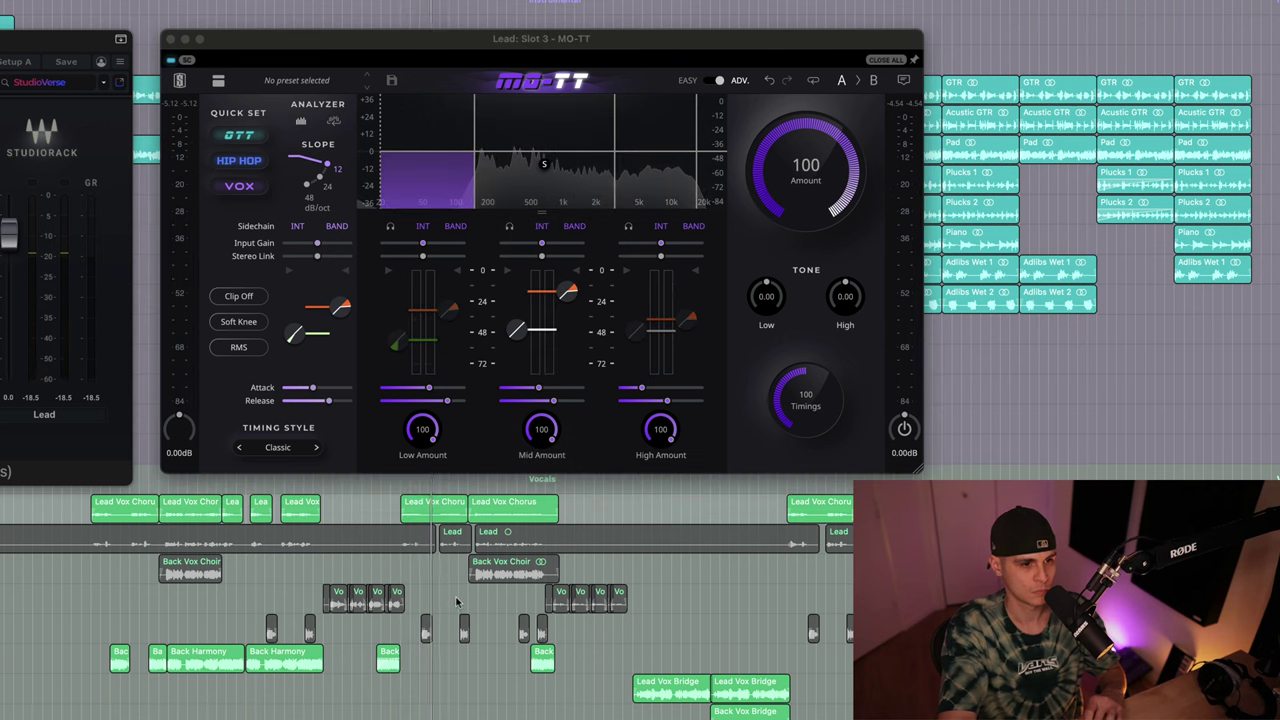
pyautogui.moveTo(547, 152)
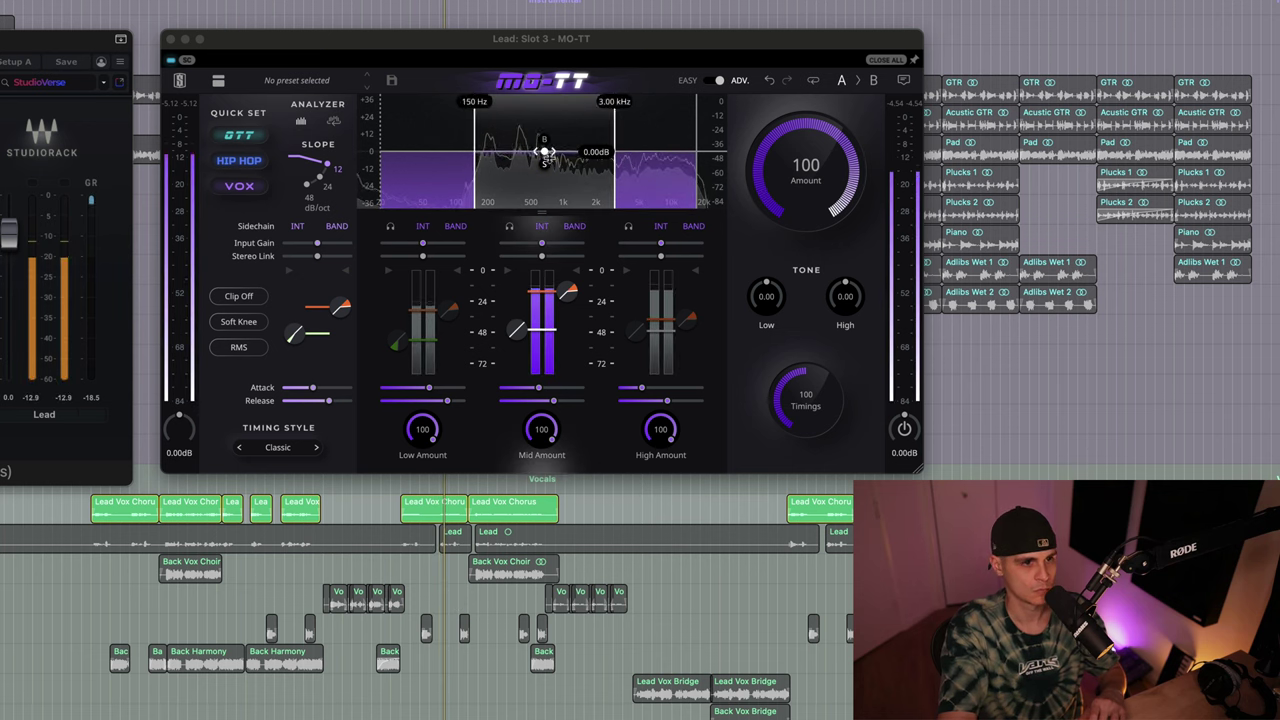
pyautogui.moveTo(547, 282); pyautogui.dragTo(547, 294)
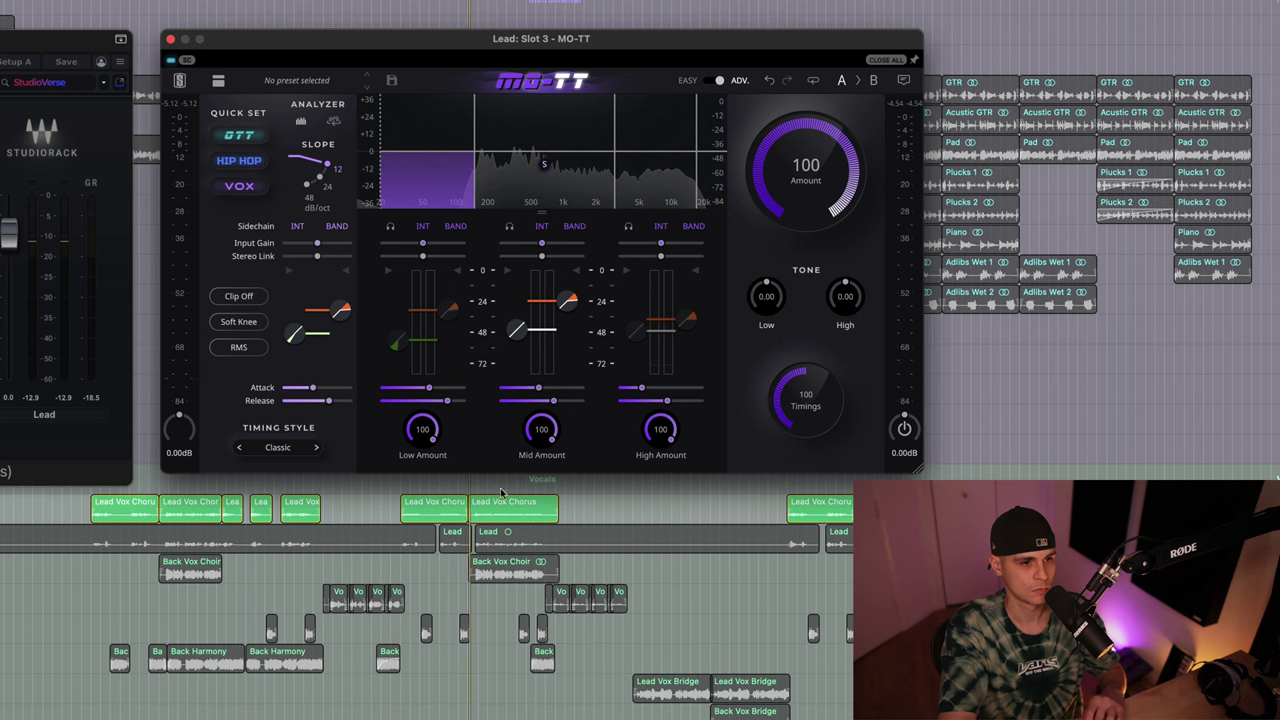
# Step: Solo MO-TT's high band, raise its compression threshold to about -24 dB, shorten its attack and release, and clear the band solo
pyautogui.moveTo(652, 302)
pyautogui.moveTo(647, 172)
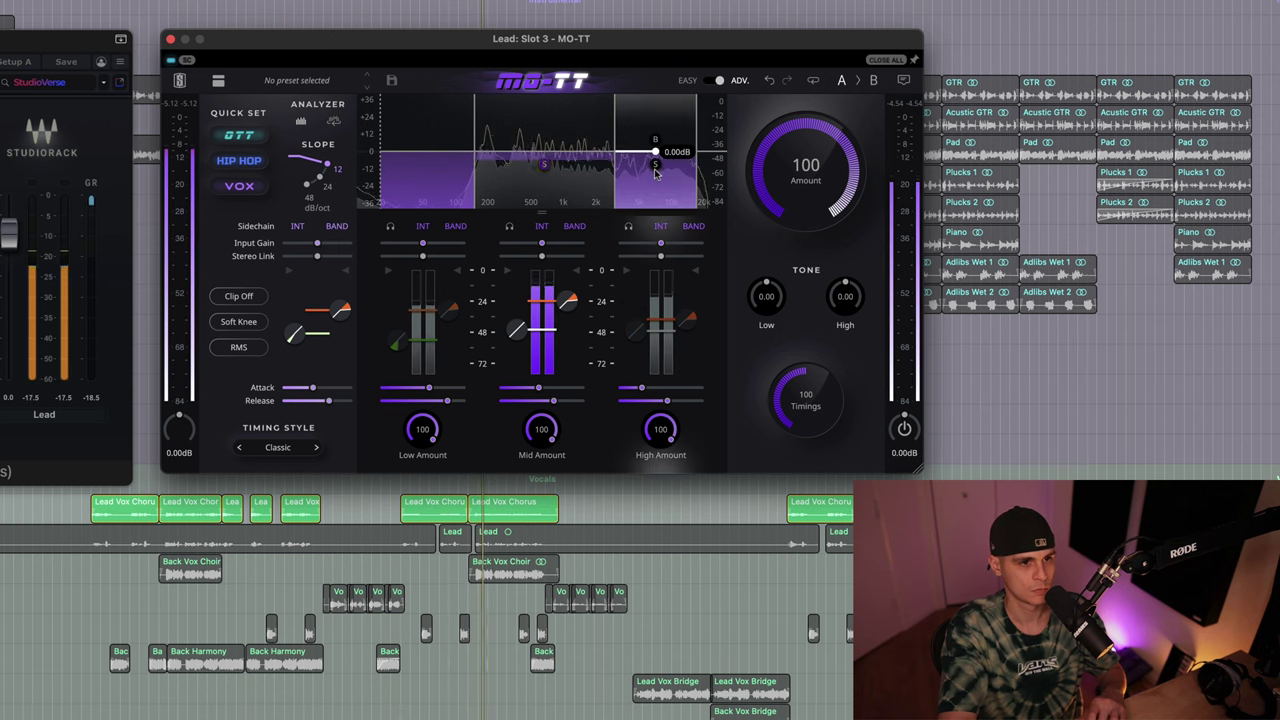
pyautogui.click(663, 322)
pyautogui.moveTo(660, 324)
pyautogui.mouseDown()
pyautogui.moveTo(660, 294)
pyautogui.moveTo(663, 327)
pyautogui.mouseUp()
pyautogui.moveTo(641, 387)
pyautogui.mouseDown()
pyautogui.moveTo(618, 387)
pyautogui.moveTo(654, 400)
pyautogui.mouseUp()
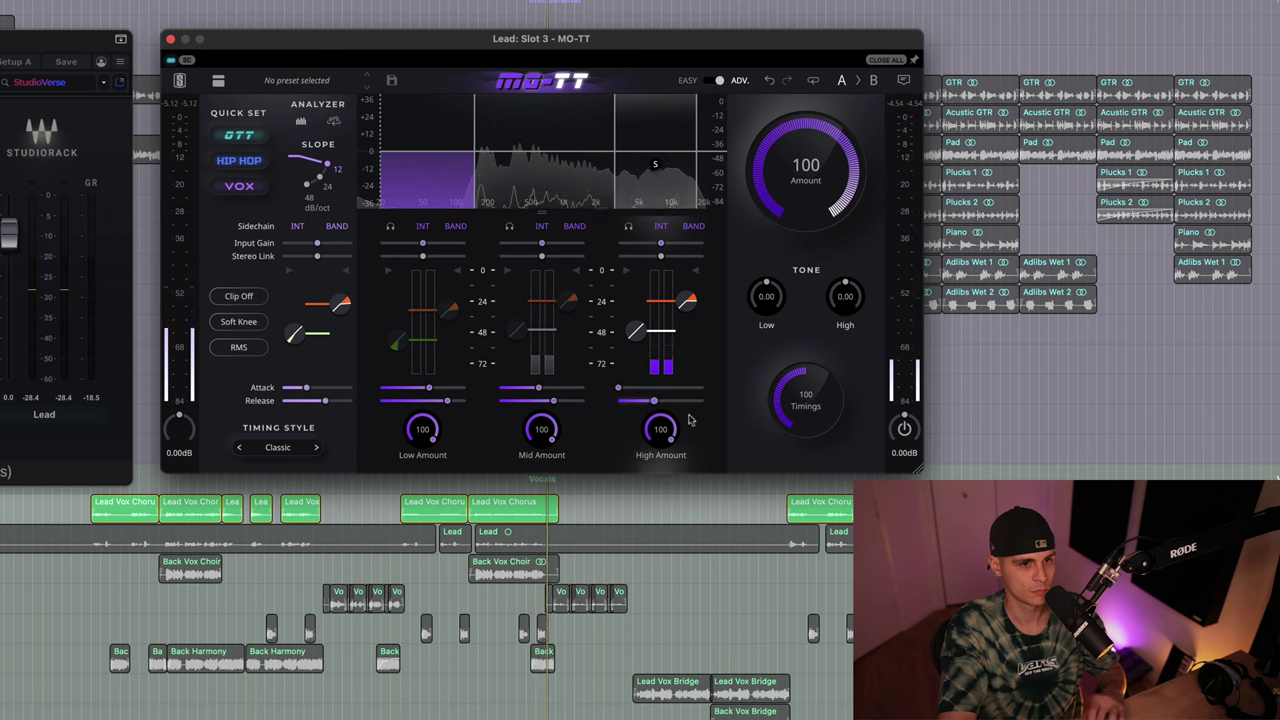
pyautogui.moveTo(662, 162)
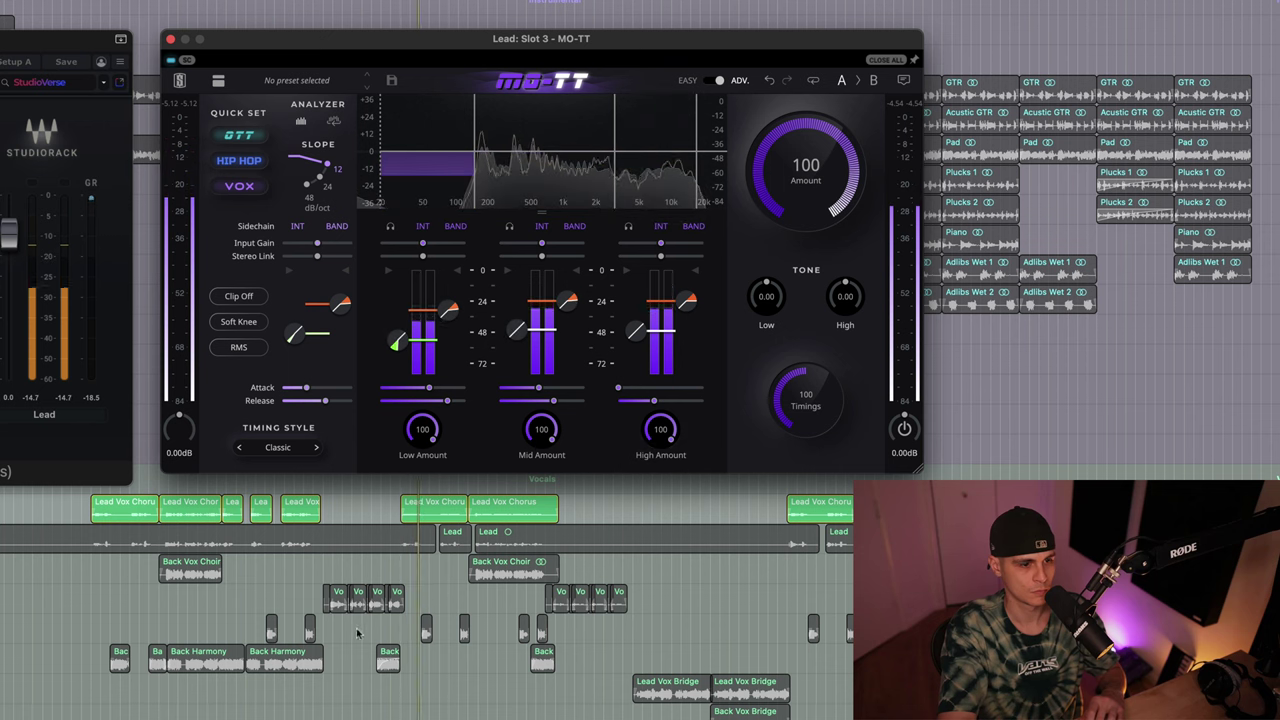
# Step: Take the Lead track out of solo to play the processed vocal with the full mix
pyautogui.click(370, 508)
pyautogui.hotkey('ctrl', 's')
pyautogui.moveTo(424, 312)
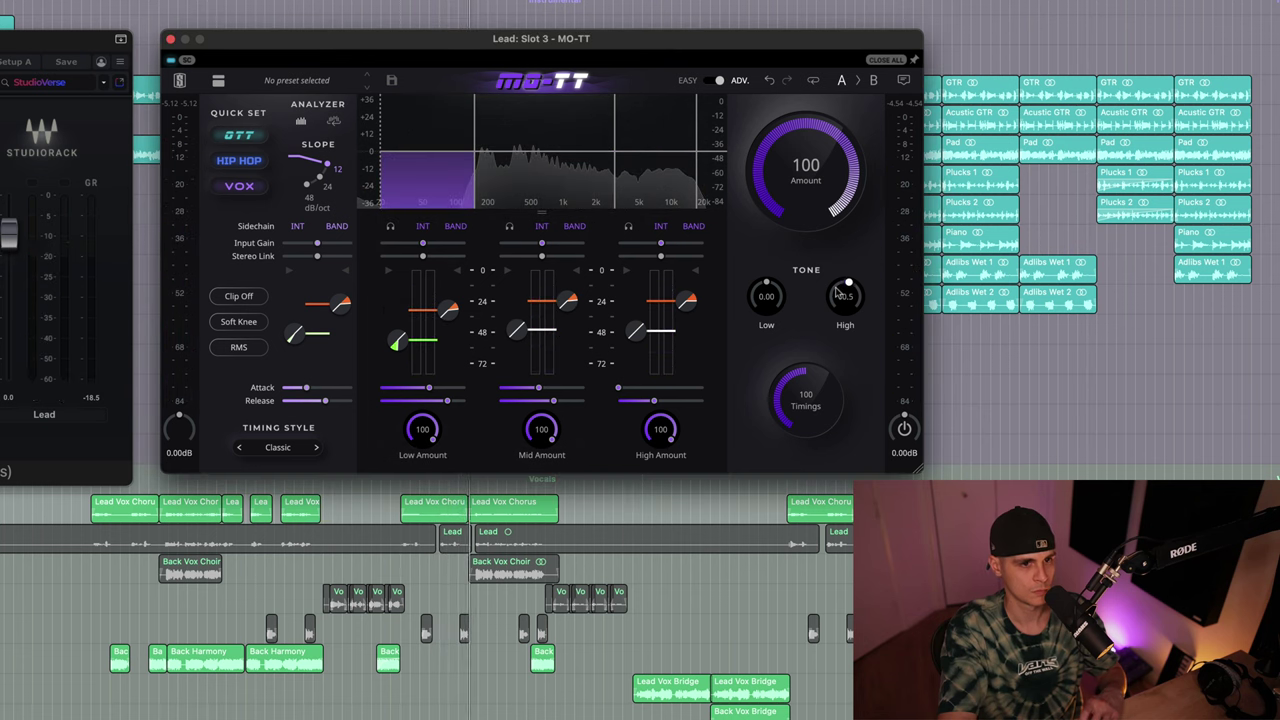
# Step: Set MO-TT's high tone to 6.00, overall amount to 58.8 and output gain to 1.80 dB
pyautogui.moveTo(838, 287)
pyautogui.moveTo(838, 289); pyautogui.dragTo(838, 295)
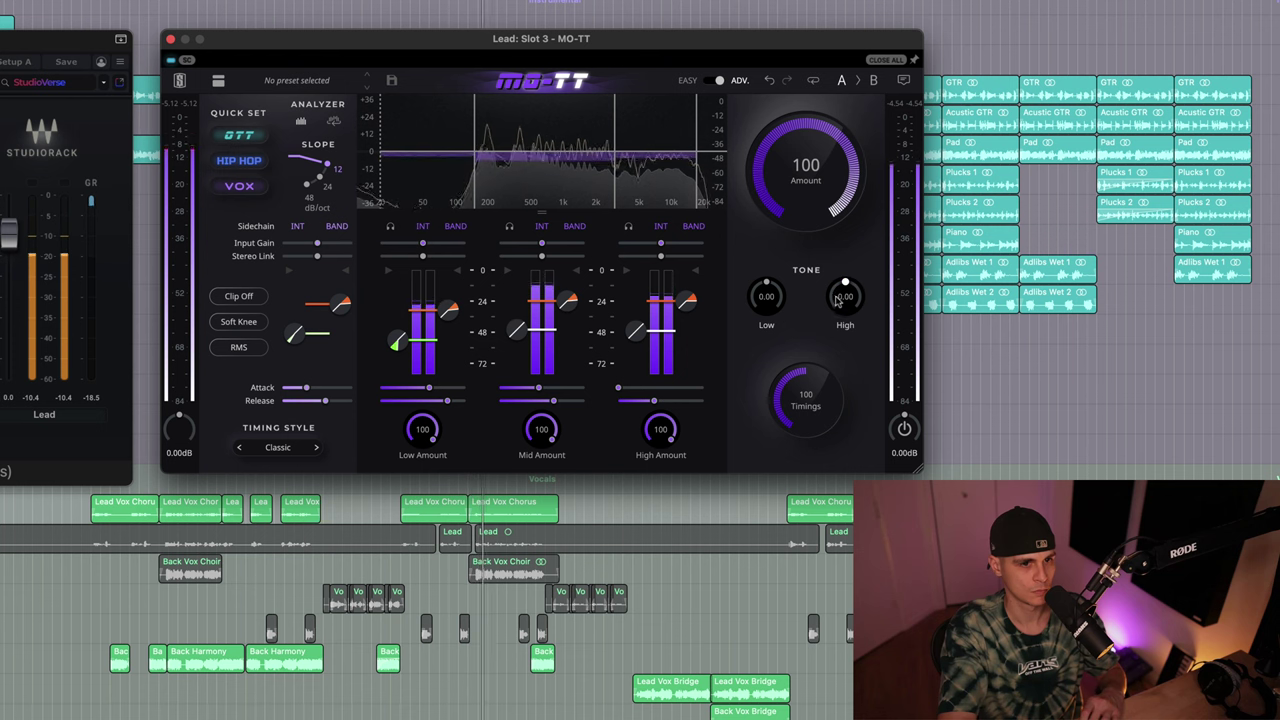
pyautogui.moveTo(812, 168); pyautogui.dragTo(795, 232)
pyautogui.moveTo(903, 420); pyautogui.dragTo(902, 415)
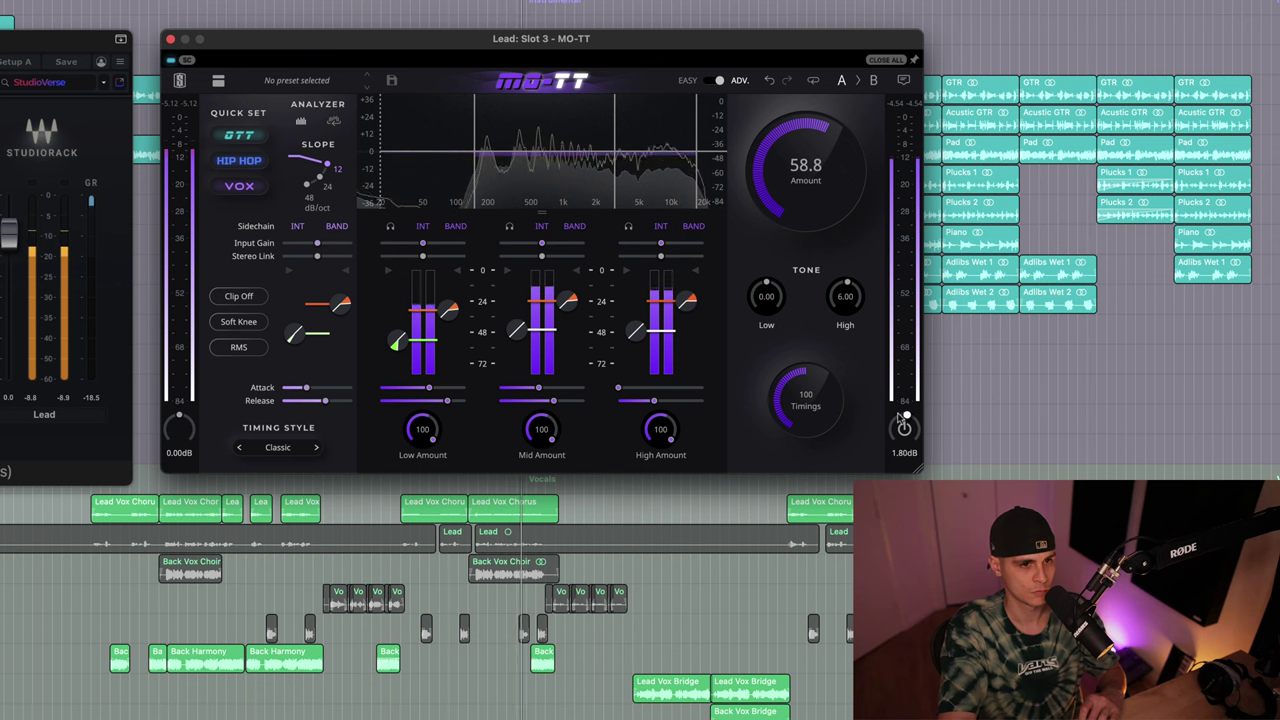
# Step: Compare the vocal with MO-TT bypassed and active, and lower the low band's downward compression threshold
pyautogui.click(170, 62)
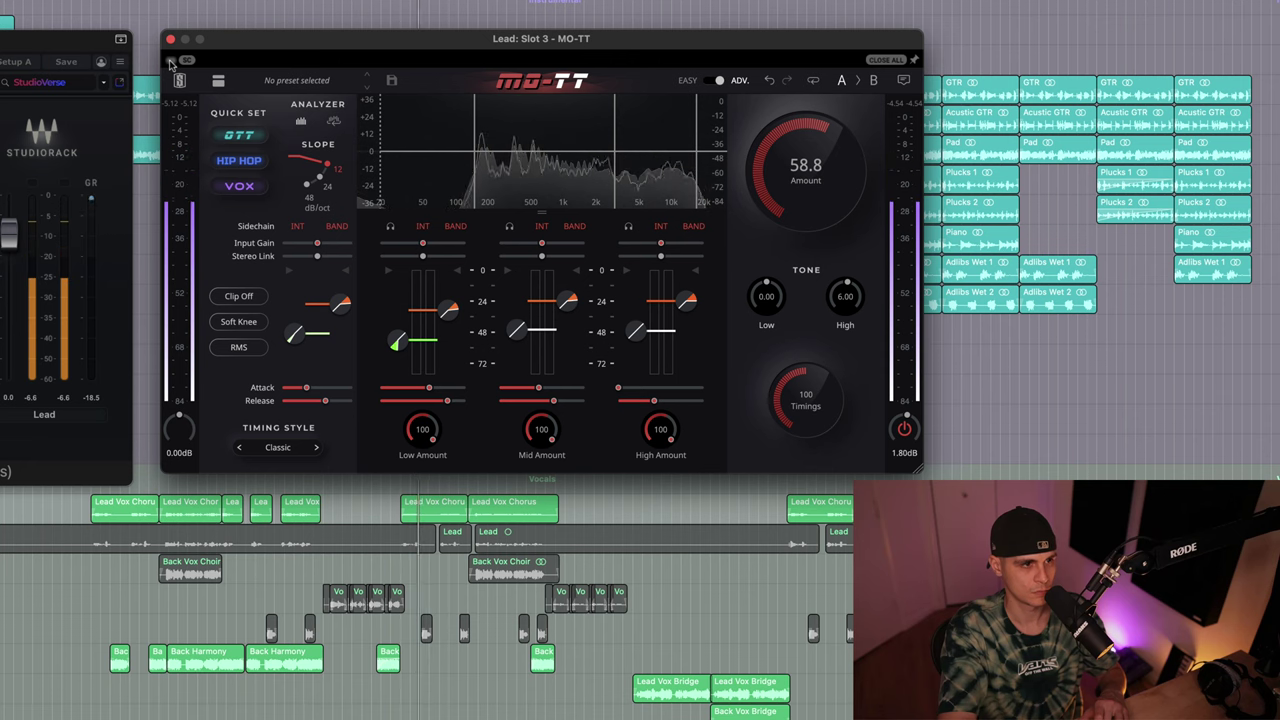
pyautogui.click(170, 62)
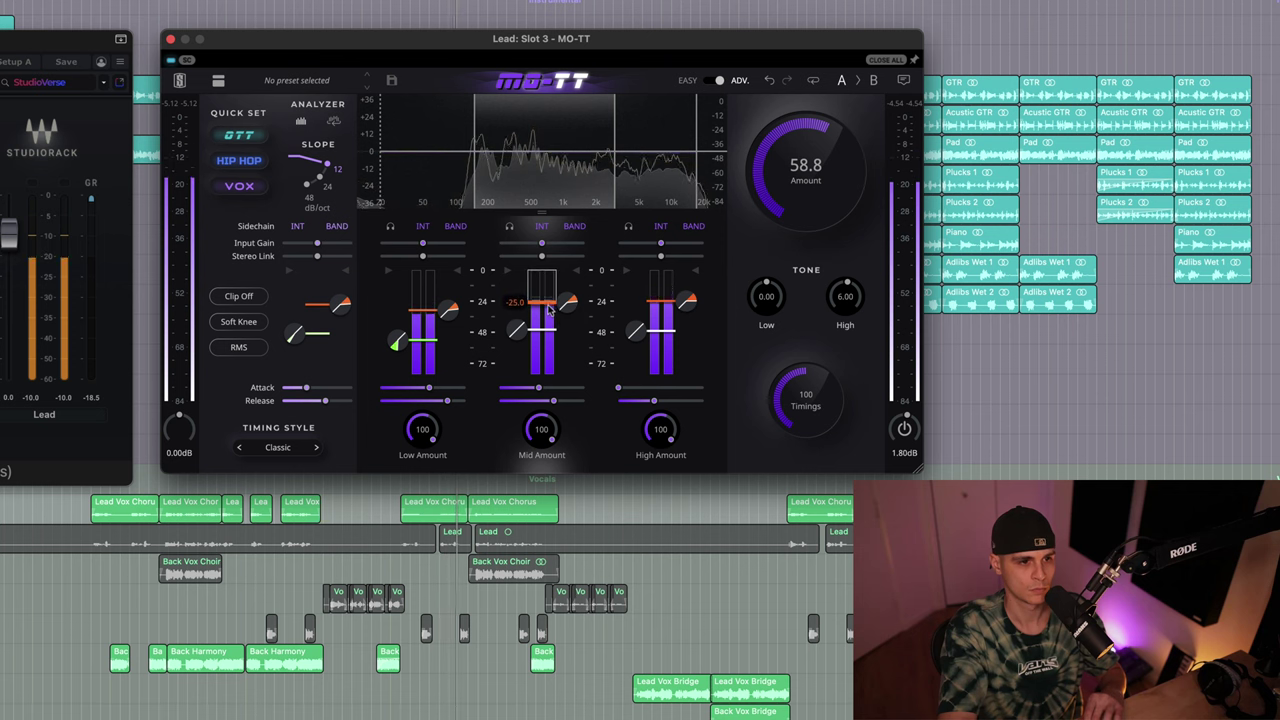
pyautogui.moveTo(420, 311); pyautogui.dragTo(418, 322)
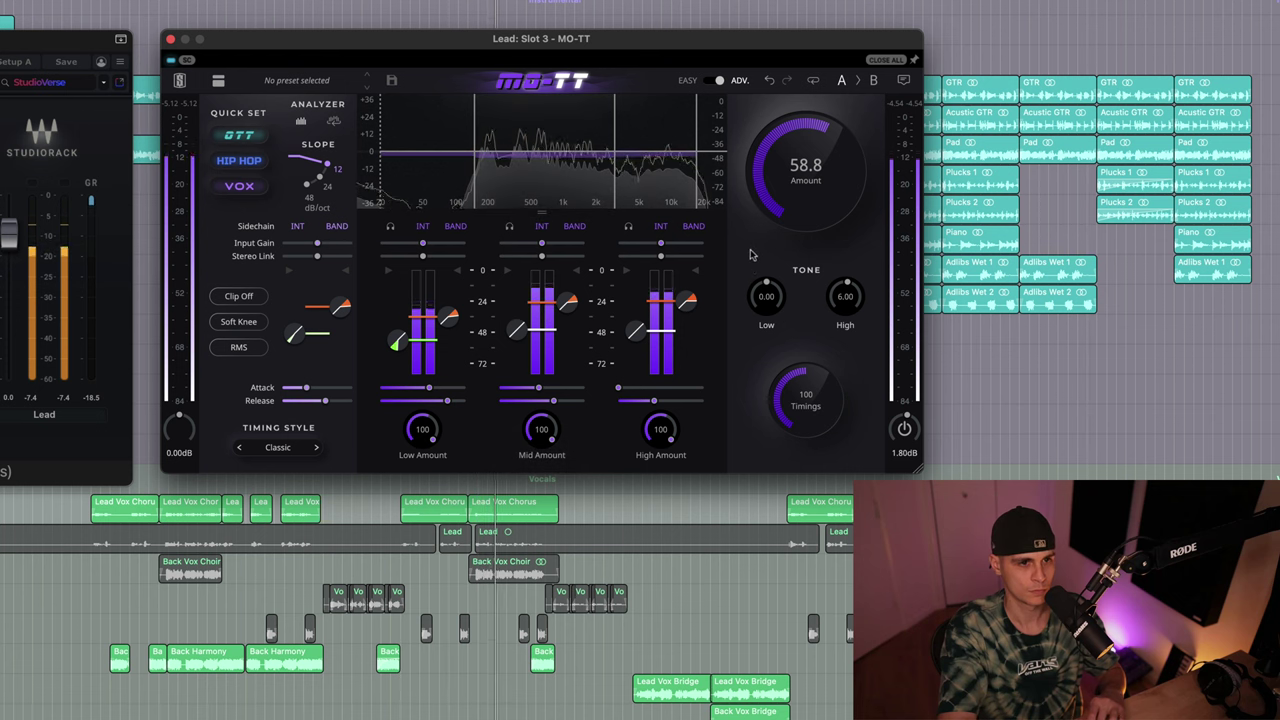
# Step: Check MO-TT against bypass, set its overall amount to 61.4 and slightly raise the mid band's compression threshold
pyautogui.click(171, 60)
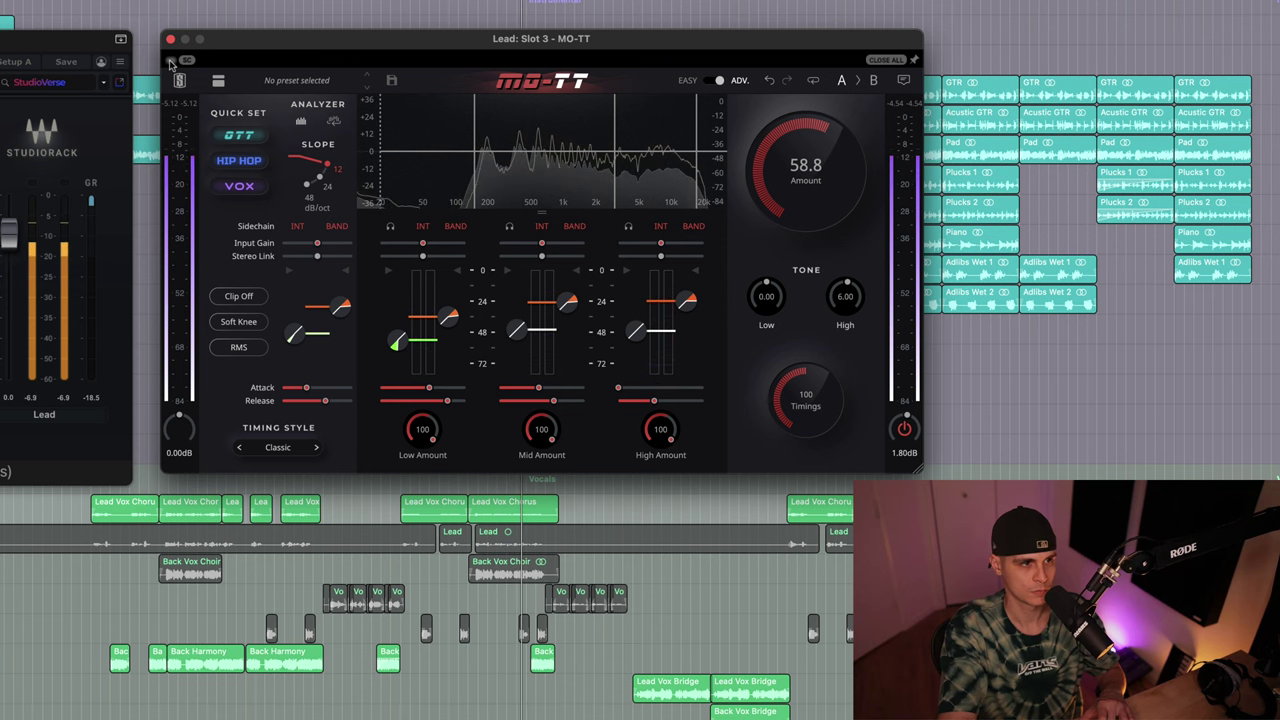
pyautogui.click(171, 60)
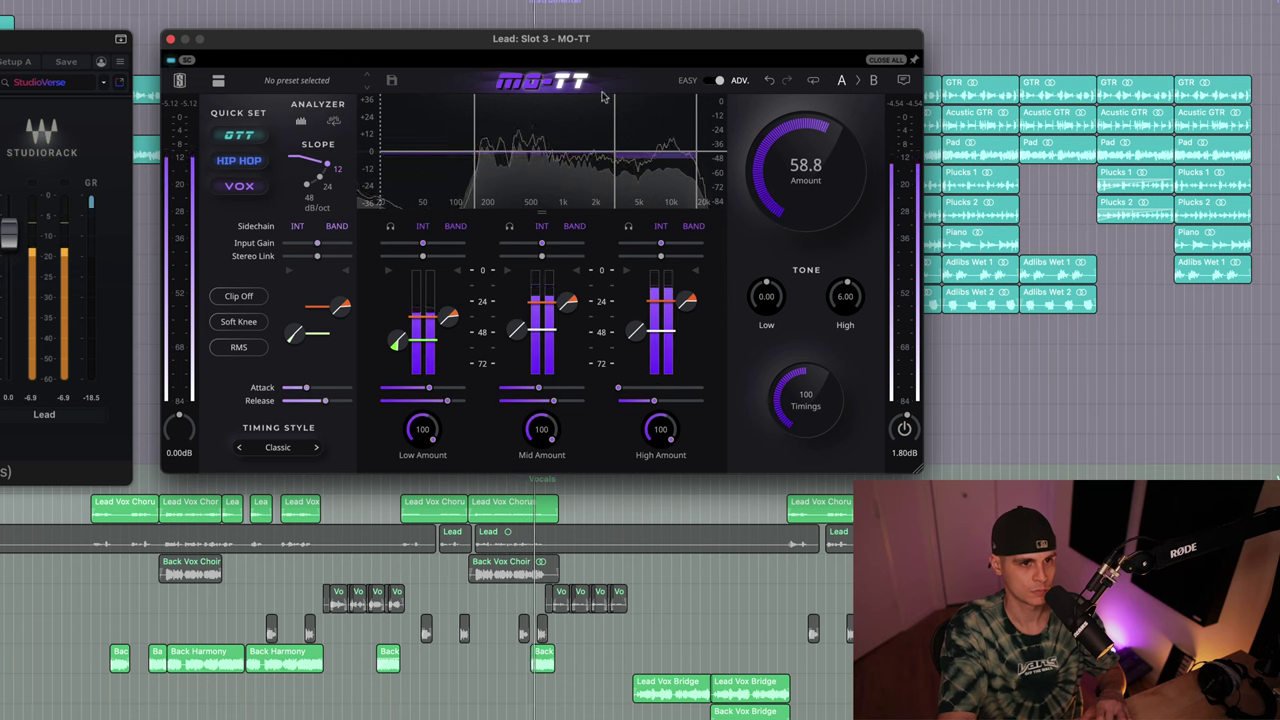
pyautogui.moveTo(815, 176); pyautogui.dragTo(815, 165)
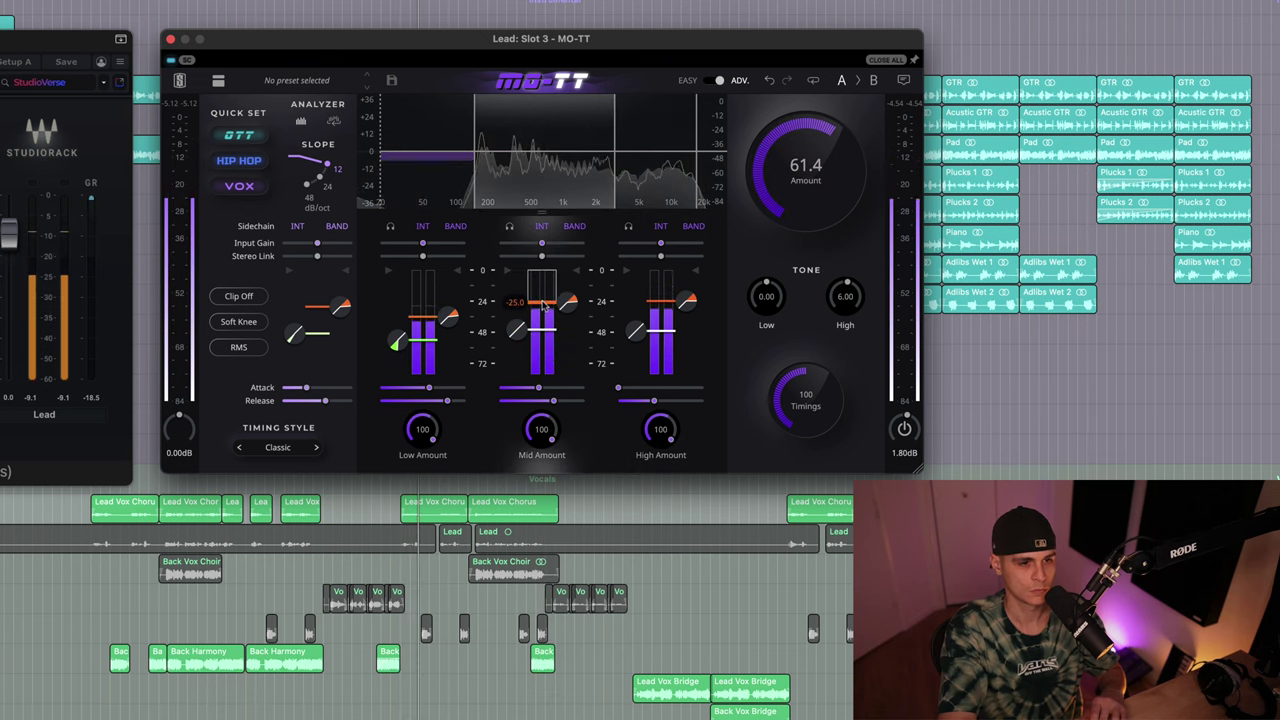
pyautogui.moveTo(543, 306); pyautogui.dragTo(543, 300)
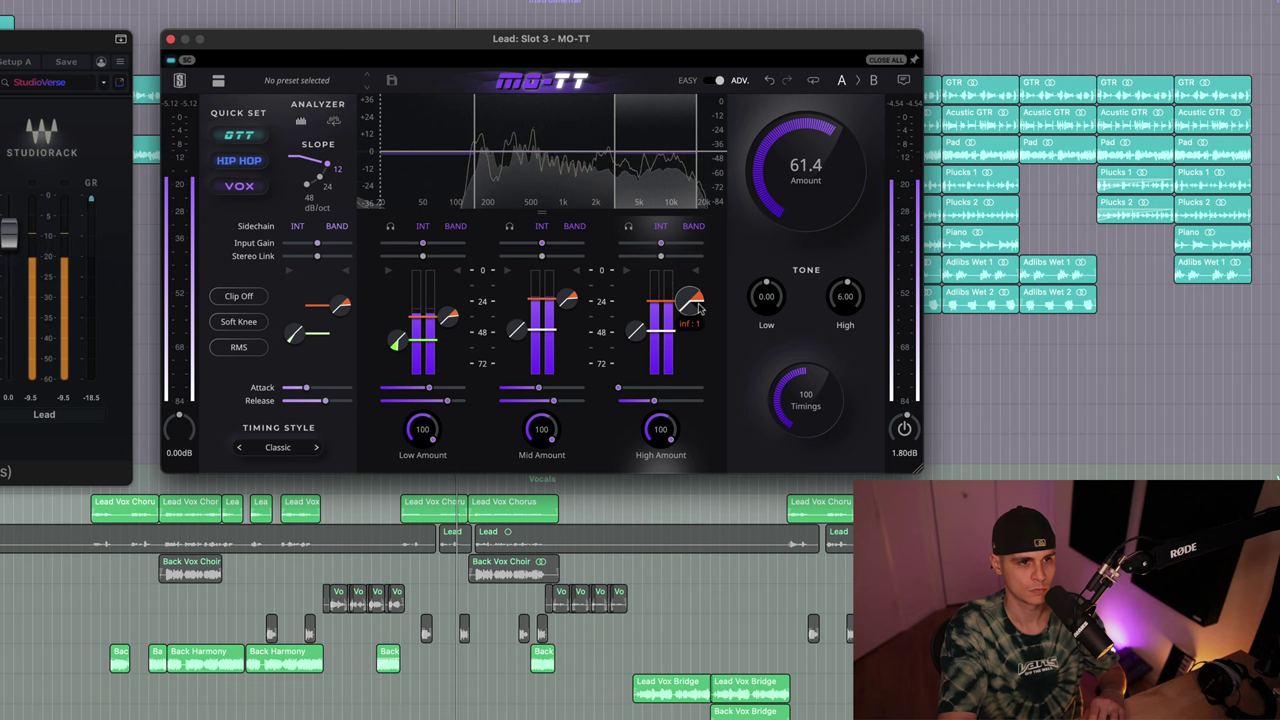
# Step: Compare the vocal with MO-TT bypassed and active, and shorten the mid band's attack slightly
pyautogui.click(904, 430)
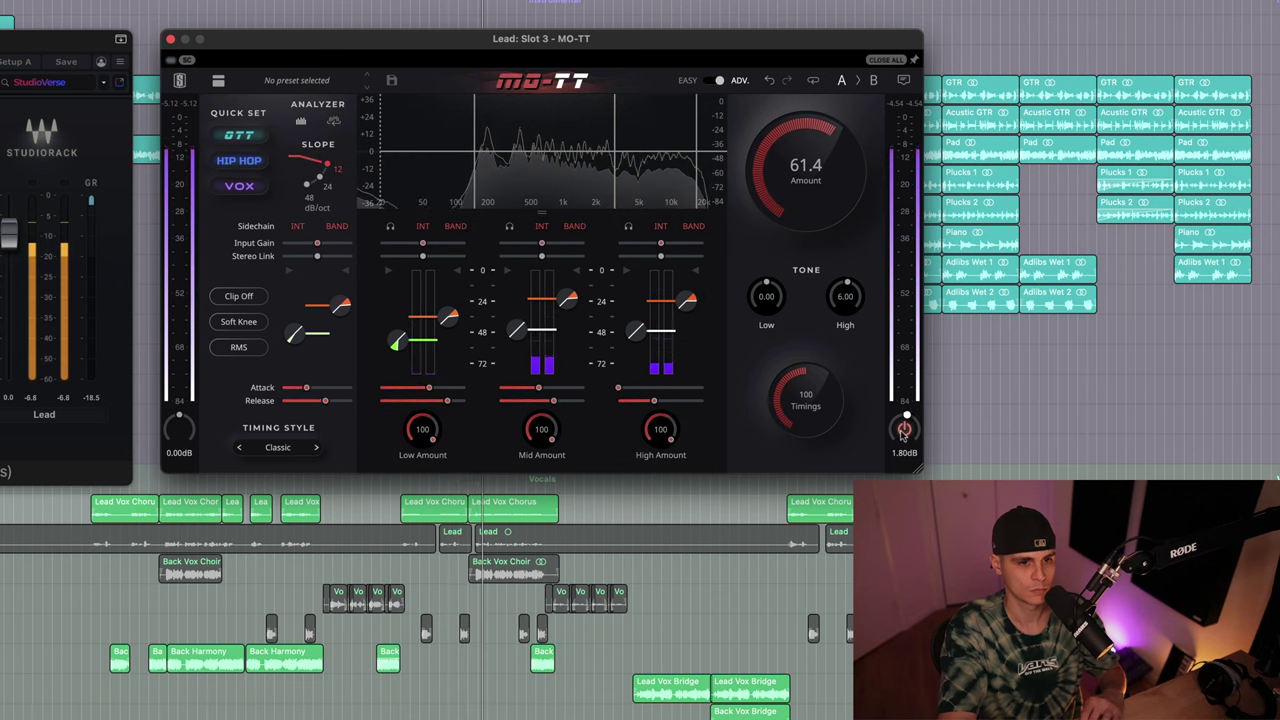
pyautogui.click(904, 430)
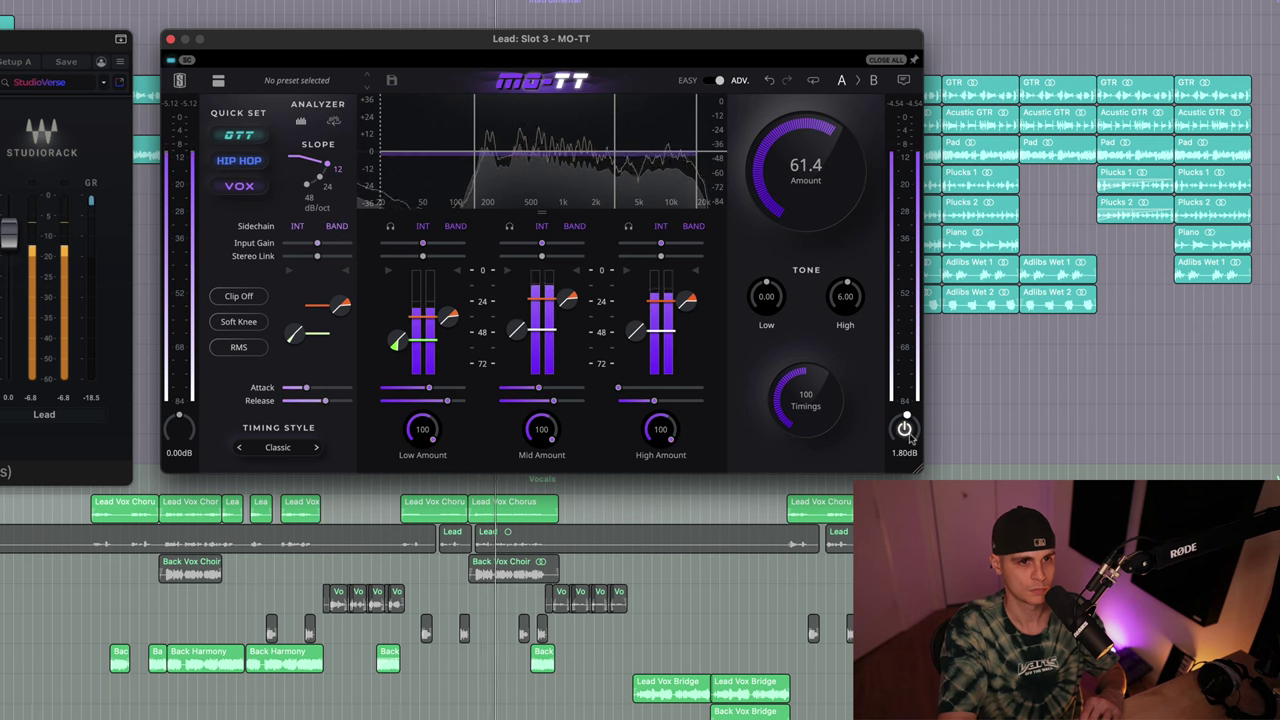
pyautogui.click(1036, 384)
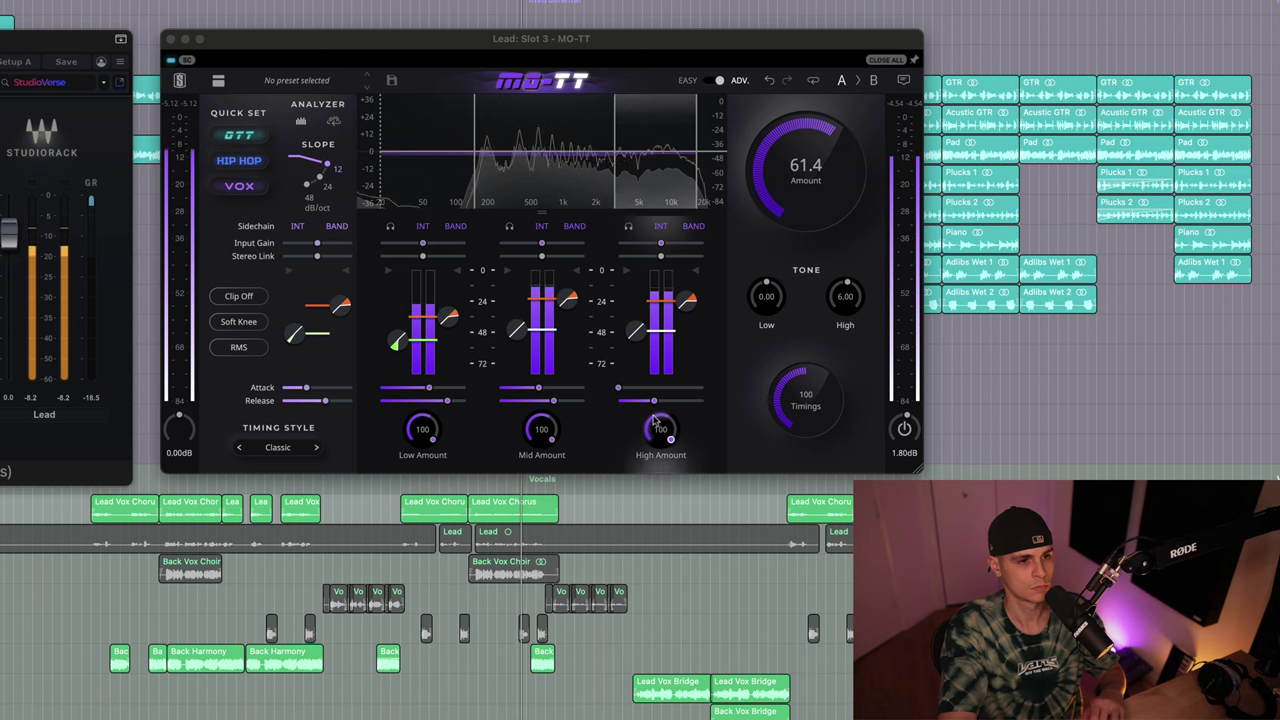
pyautogui.moveTo(538, 387); pyautogui.dragTo(527, 396)
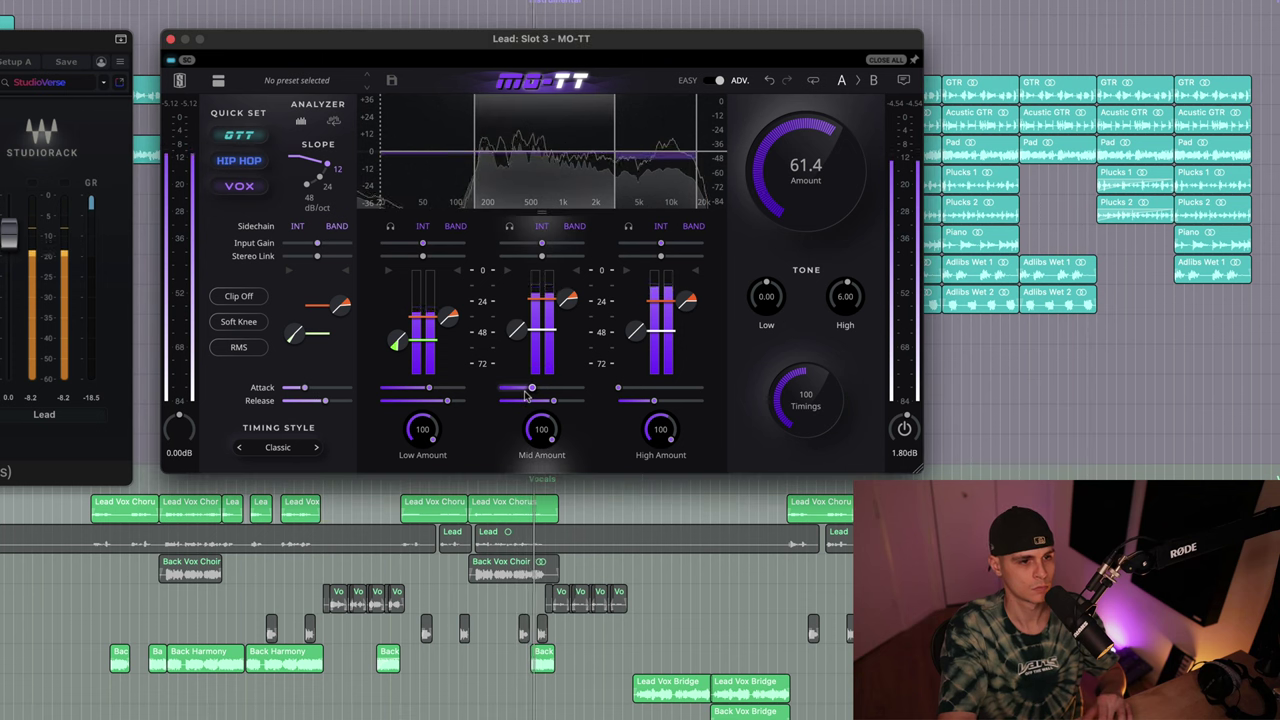
pyautogui.click(1070, 422)
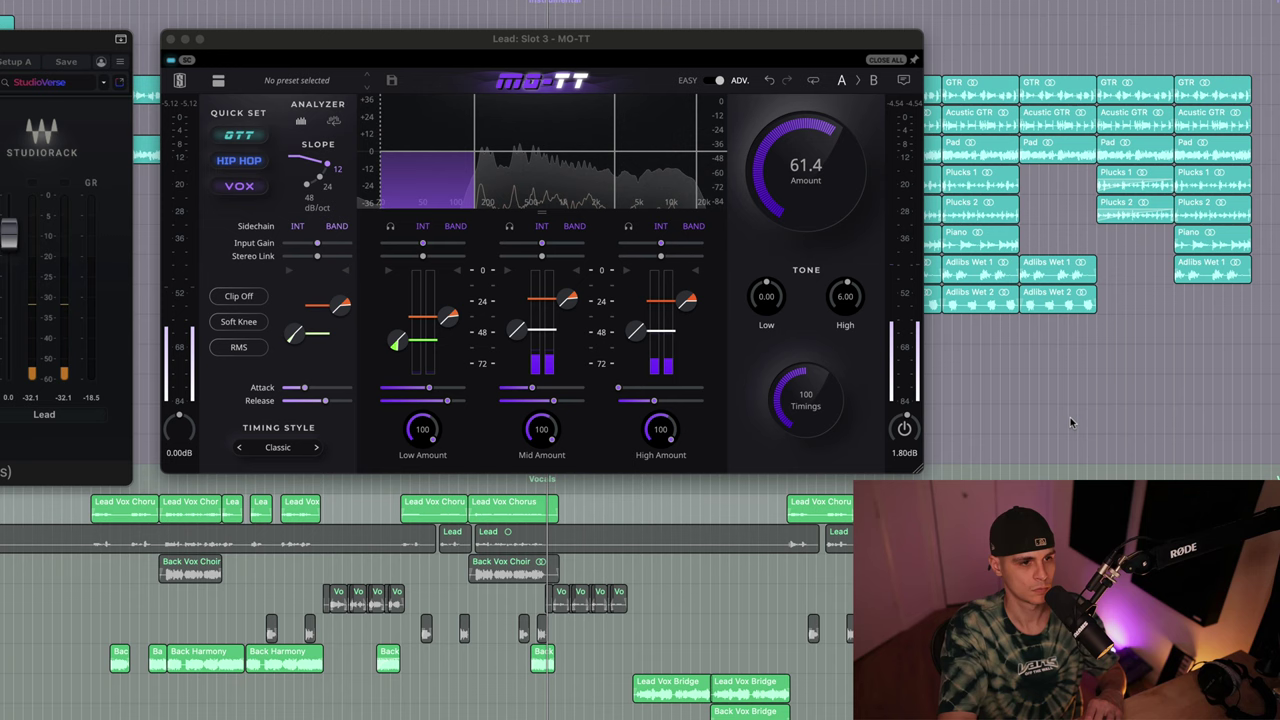
# Step: Set the de-esser module's range to 6.53 dB, fine-tune its frequency during playback, and take the lead vocal out of solo
pyautogui.click(648, 230)
pyautogui.press('space')
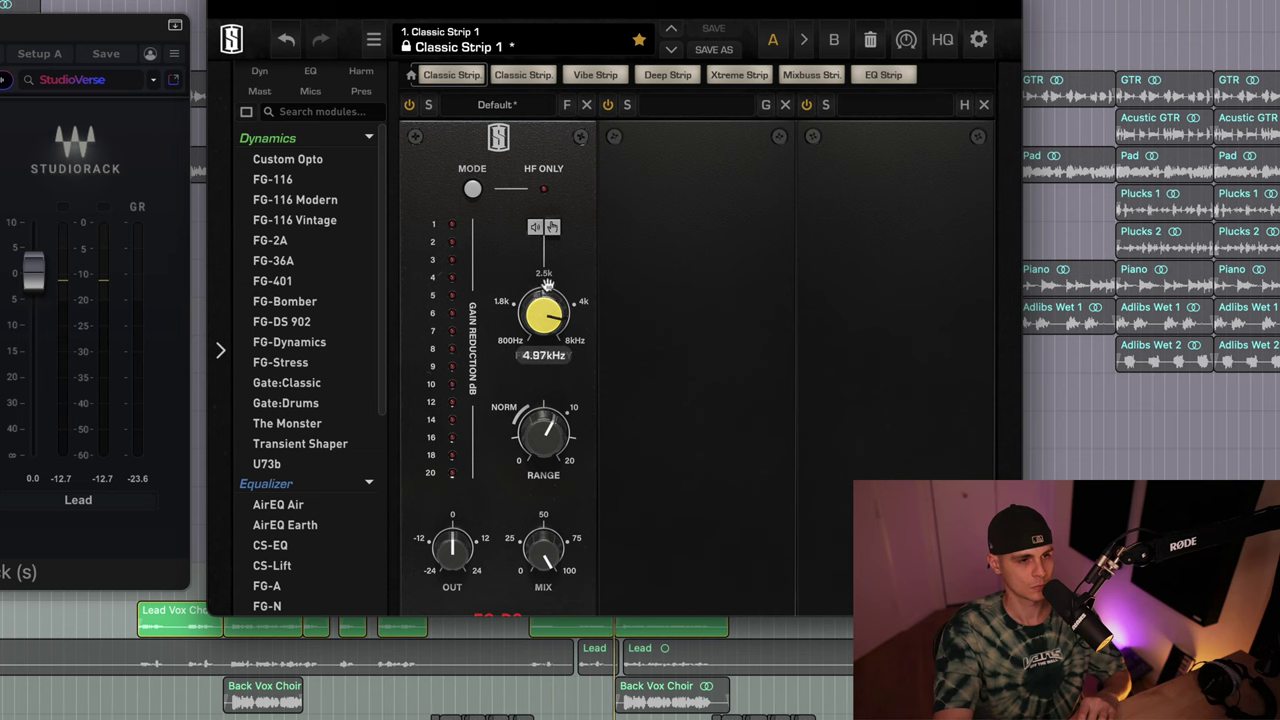
pyautogui.moveTo(602, 251); pyautogui.dragTo(600, 262)
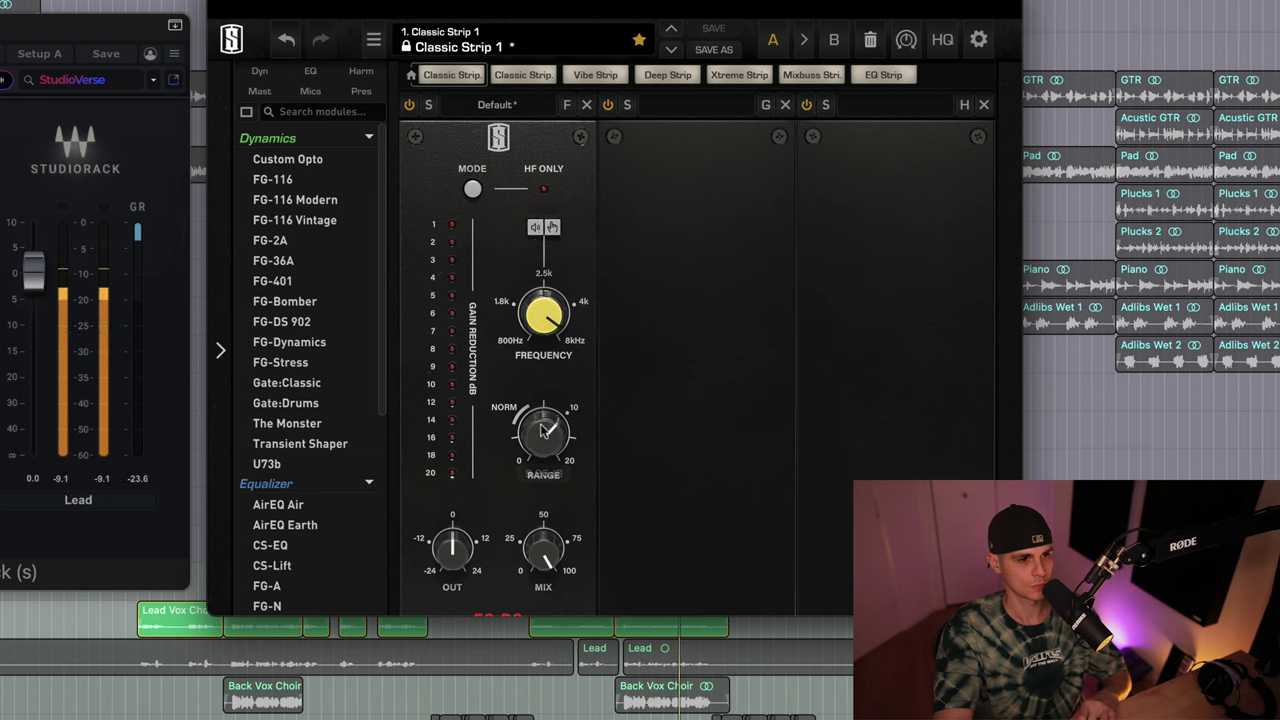
pyautogui.moveTo(542, 430); pyautogui.dragTo(540, 520)
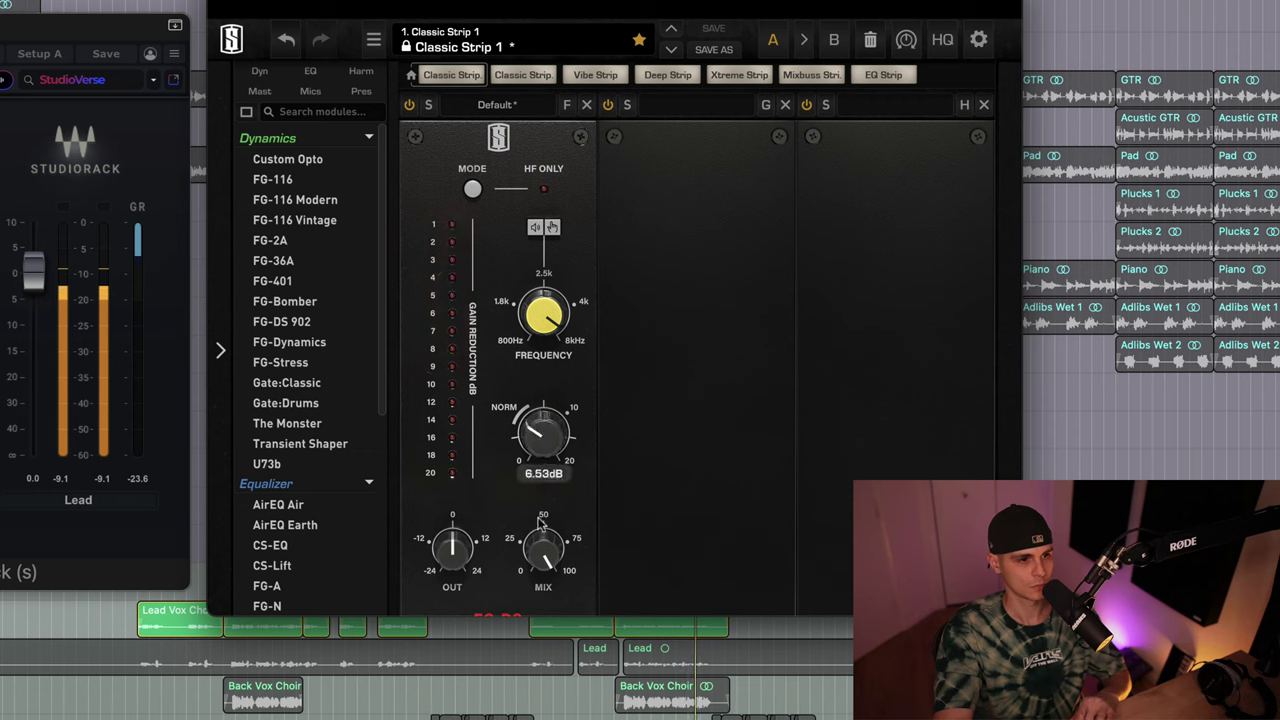
pyautogui.moveTo(538, 370); pyautogui.dragTo(535, 386)
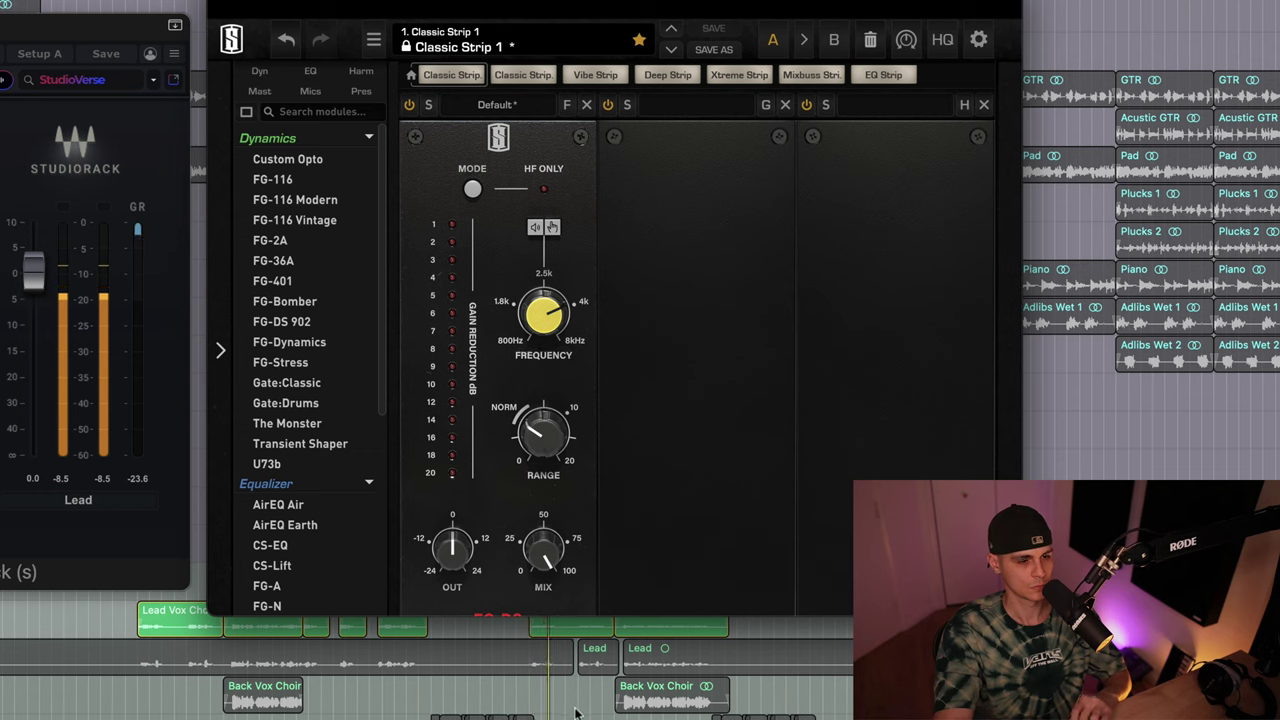
pyautogui.hotkey('shift', 'm')
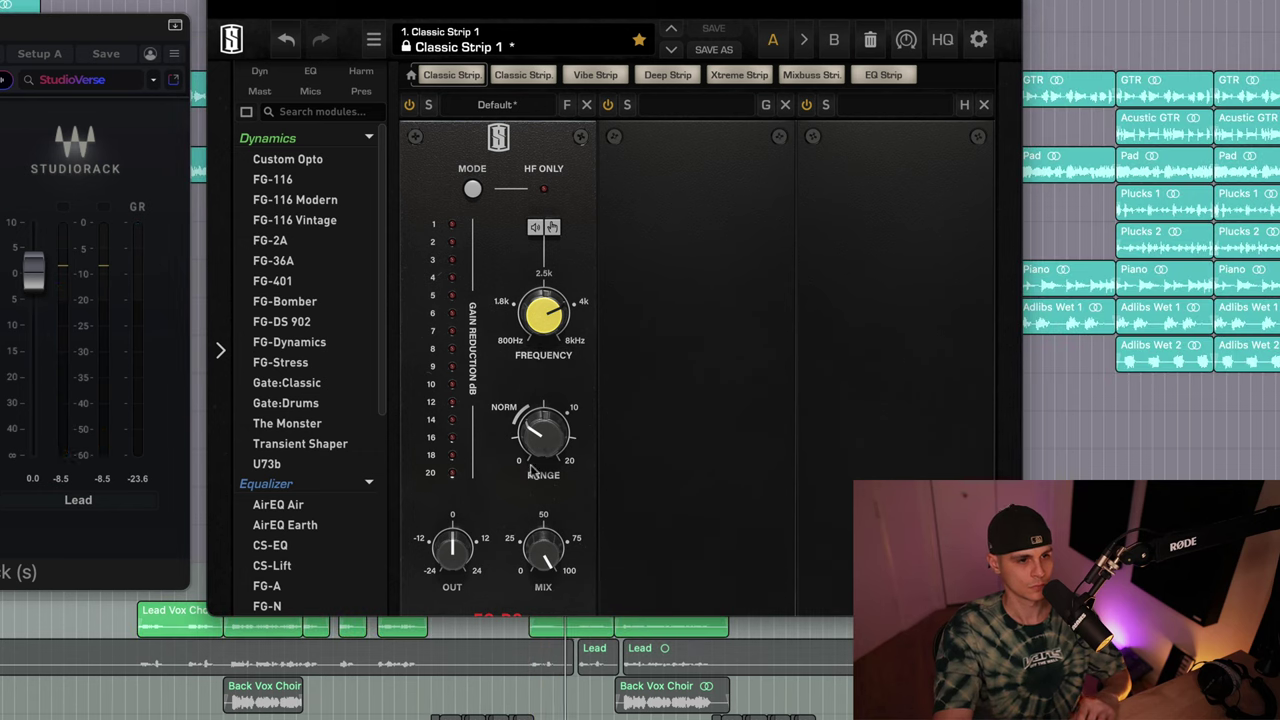
pyautogui.moveTo(534, 447)
pyautogui.moveTo(537, 333)
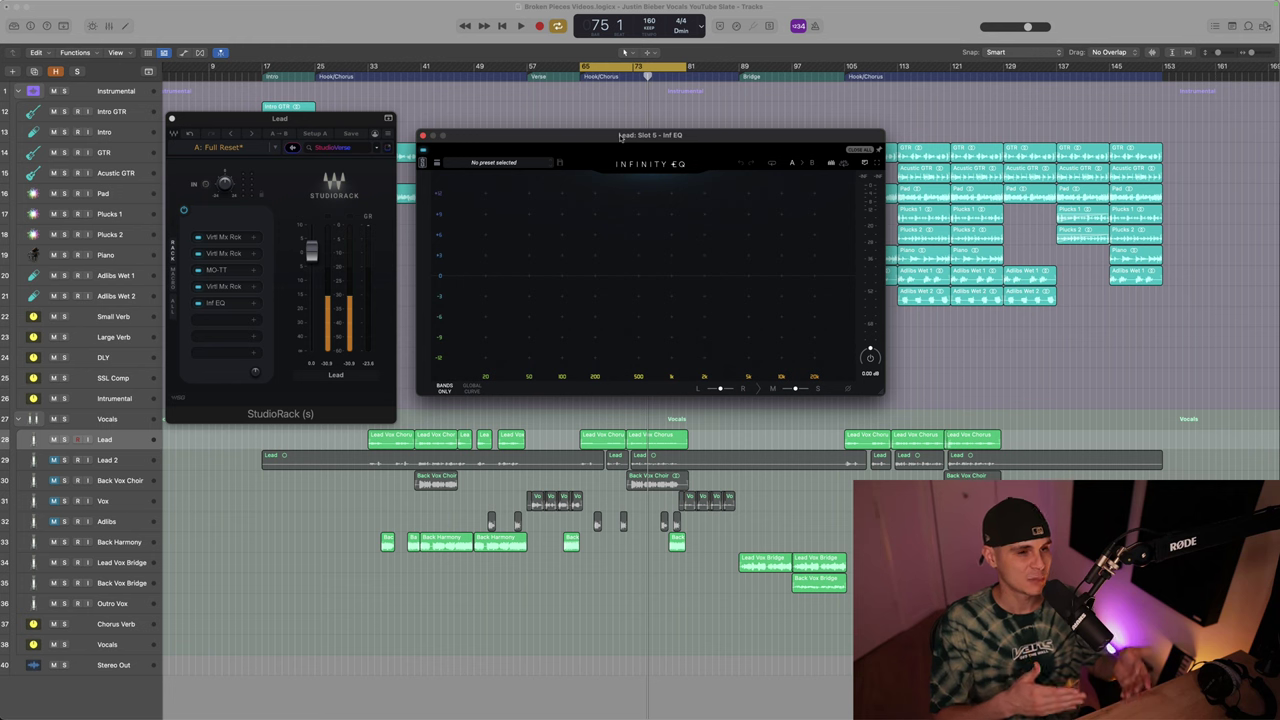
# Step: Add a low-cut band at about 95.5 Hz in Infinity EQ and toggle the plug-in's bypass to compare
pyautogui.doubleClick(499, 276)
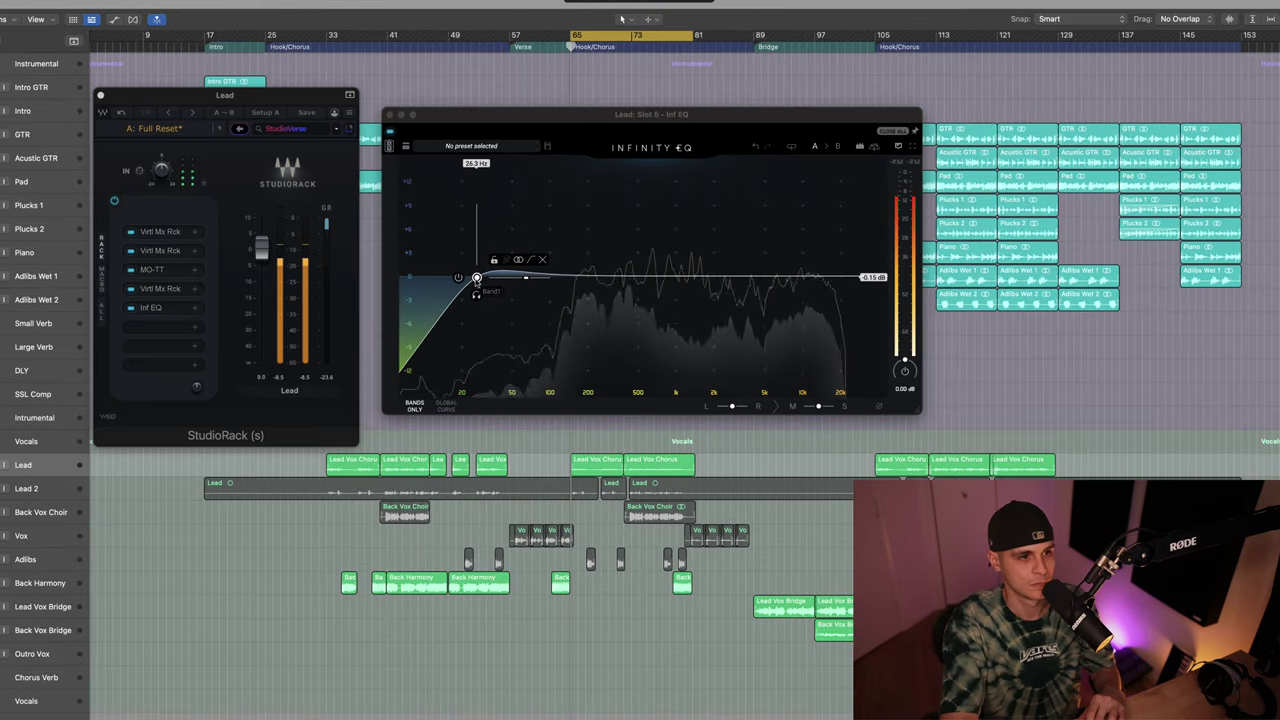
pyautogui.moveTo(477, 277); pyautogui.dragTo(532, 285)
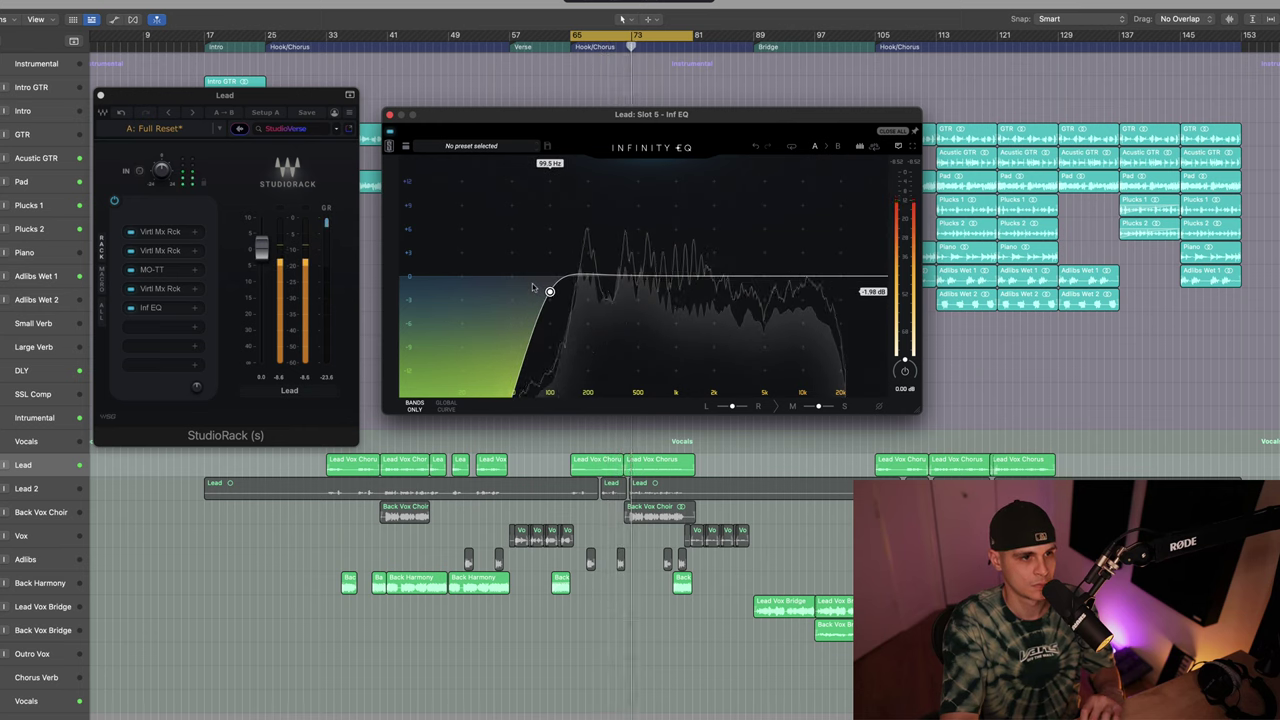
pyautogui.moveTo(547, 292)
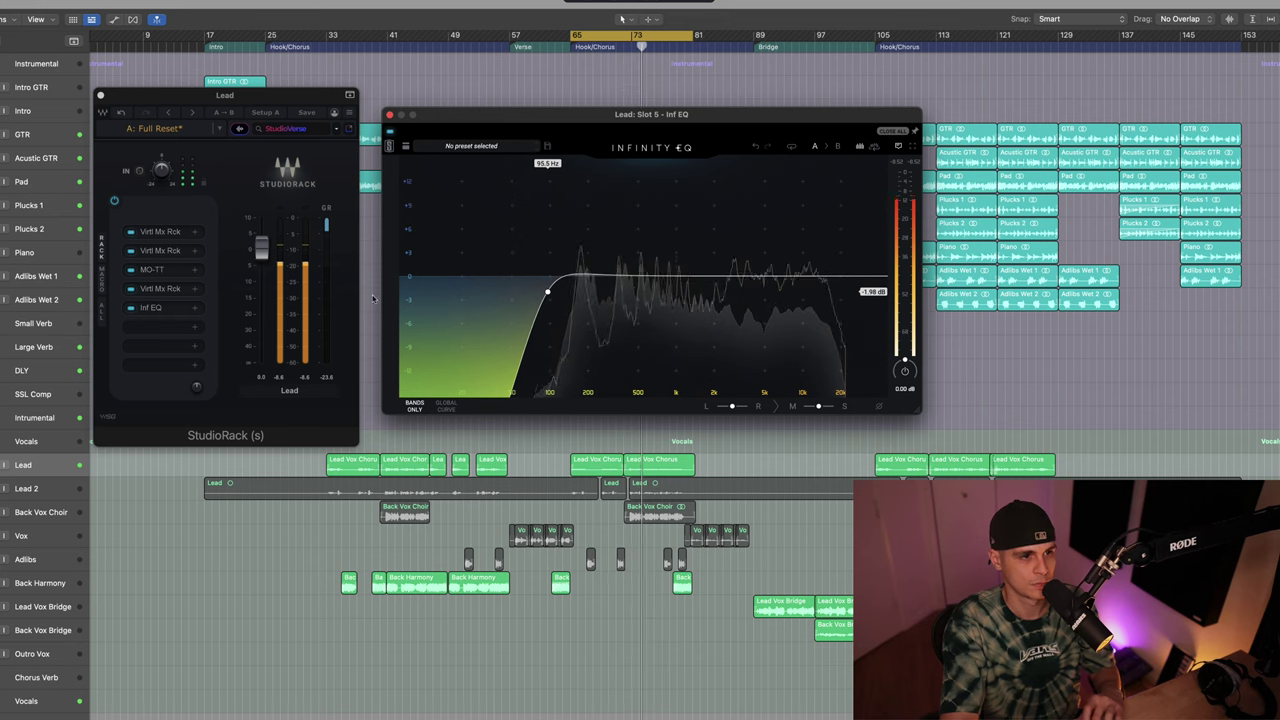
pyautogui.click(390, 133)
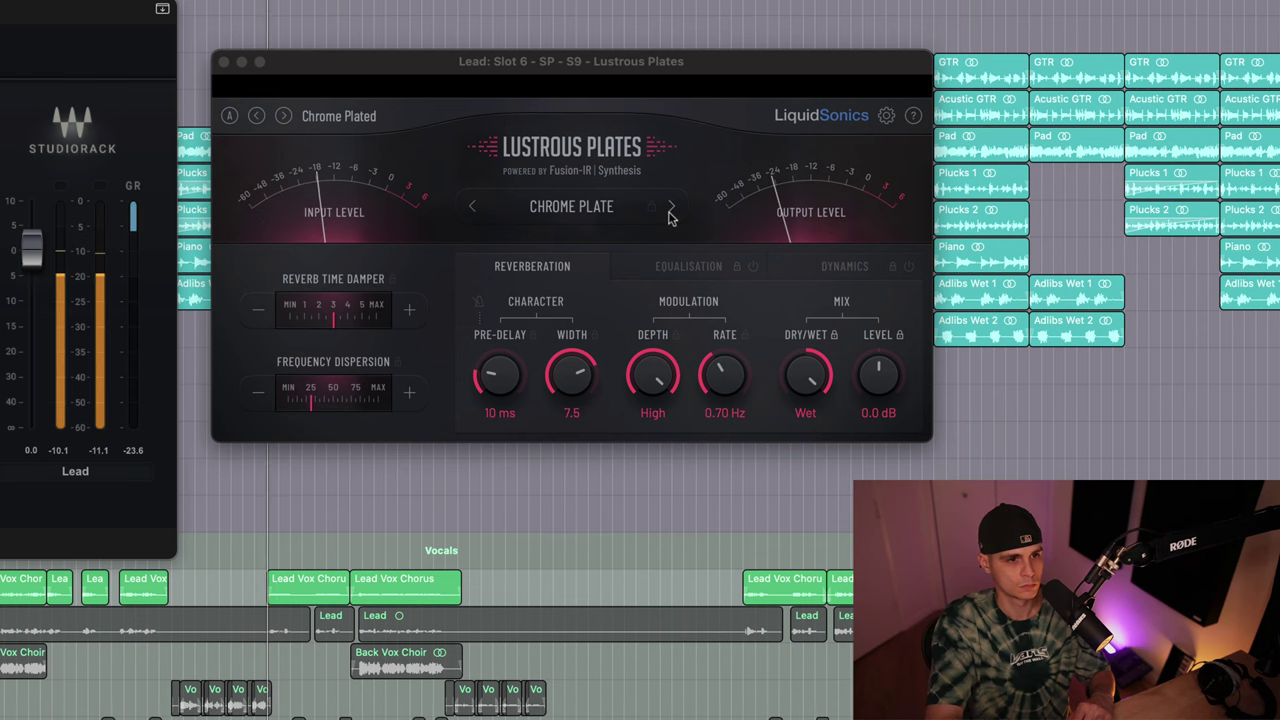
# Step: Set Lustrous Plates to Steel Plate with the reverb time damper at about 4, slightly more frequency dispersion, 6.0 ms pre-delay and full width
pyautogui.click(812, 214)
pyautogui.click(672, 210)
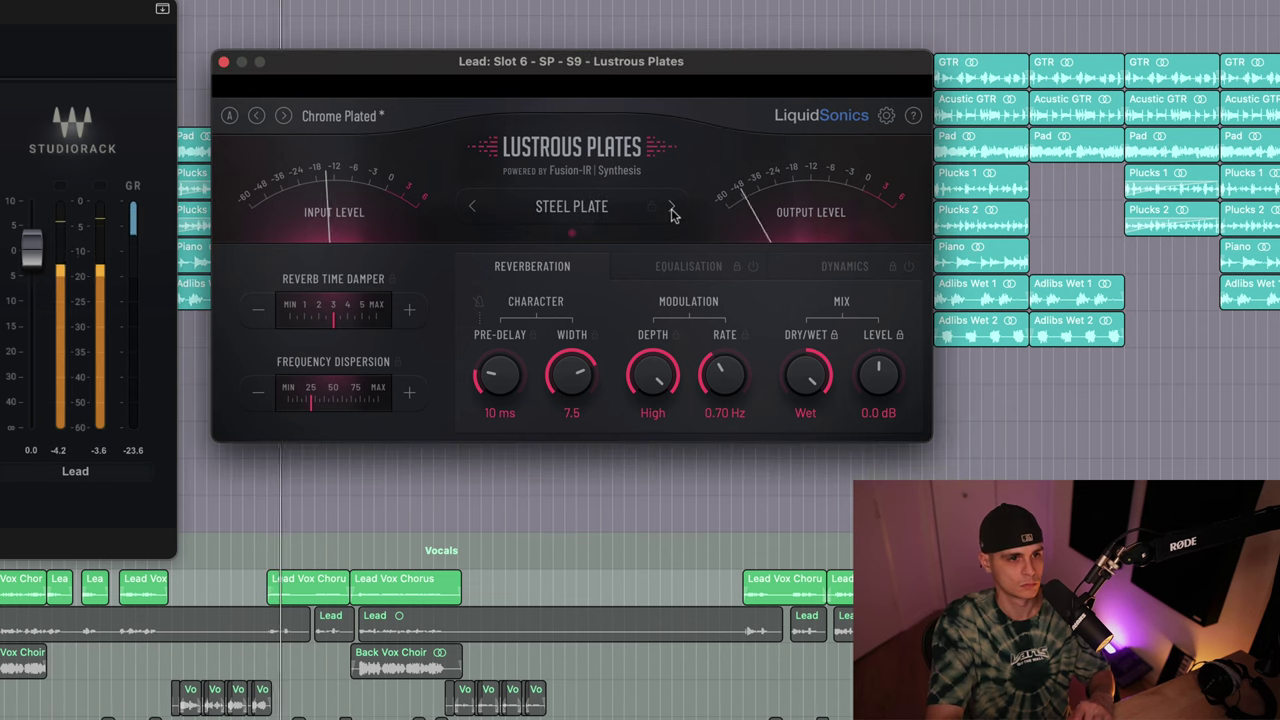
pyautogui.click(347, 318)
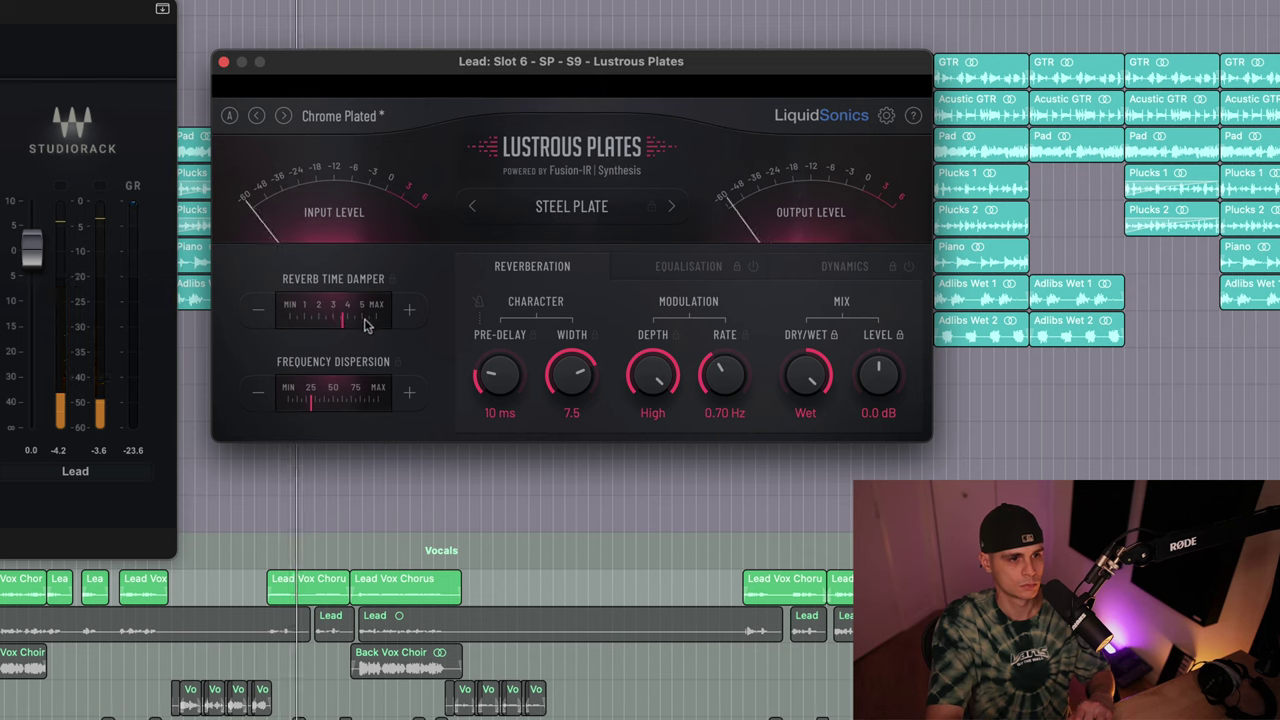
pyautogui.click(320, 402)
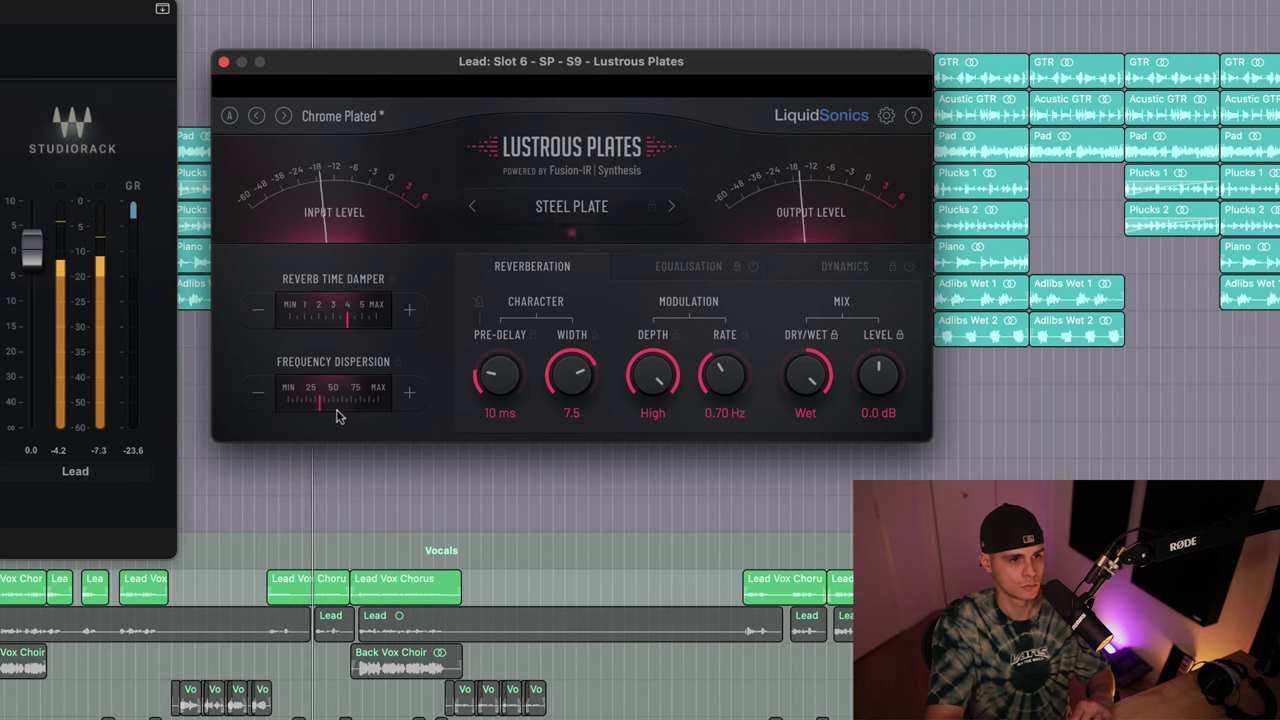
pyautogui.moveTo(510, 387); pyautogui.dragTo(505, 397)
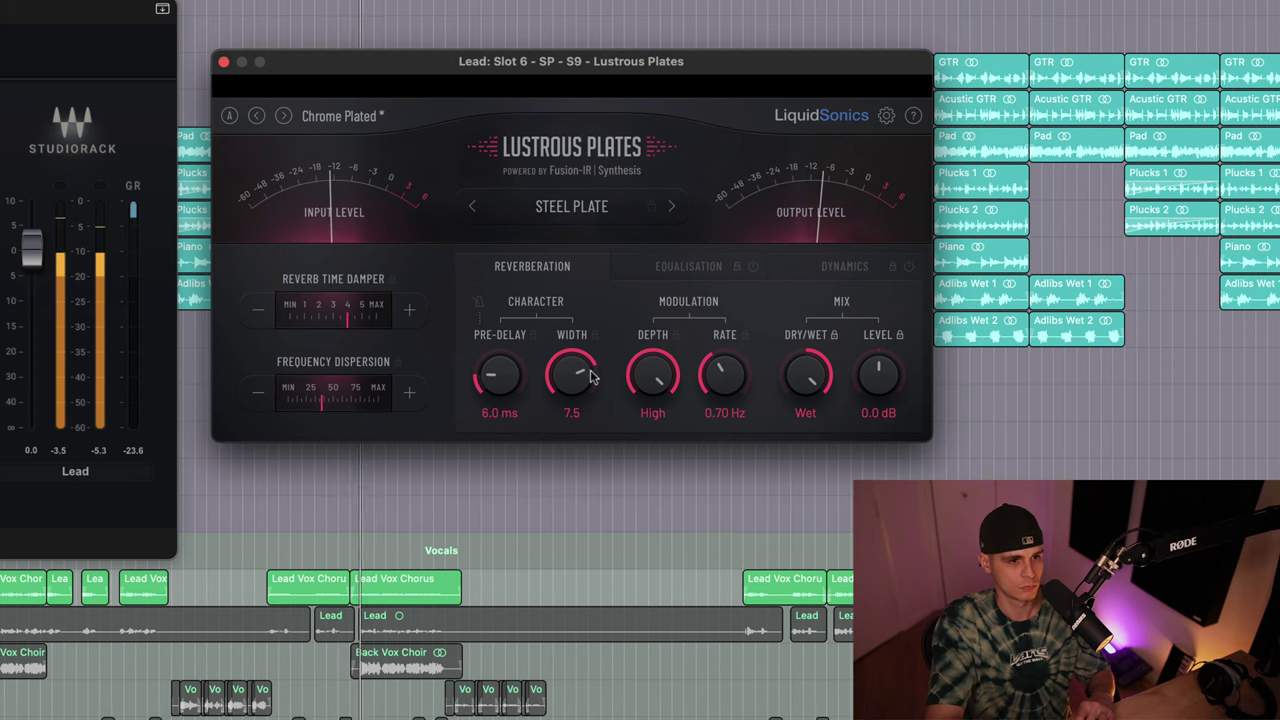
pyautogui.moveTo(571, 378); pyautogui.dragTo(636, 101)
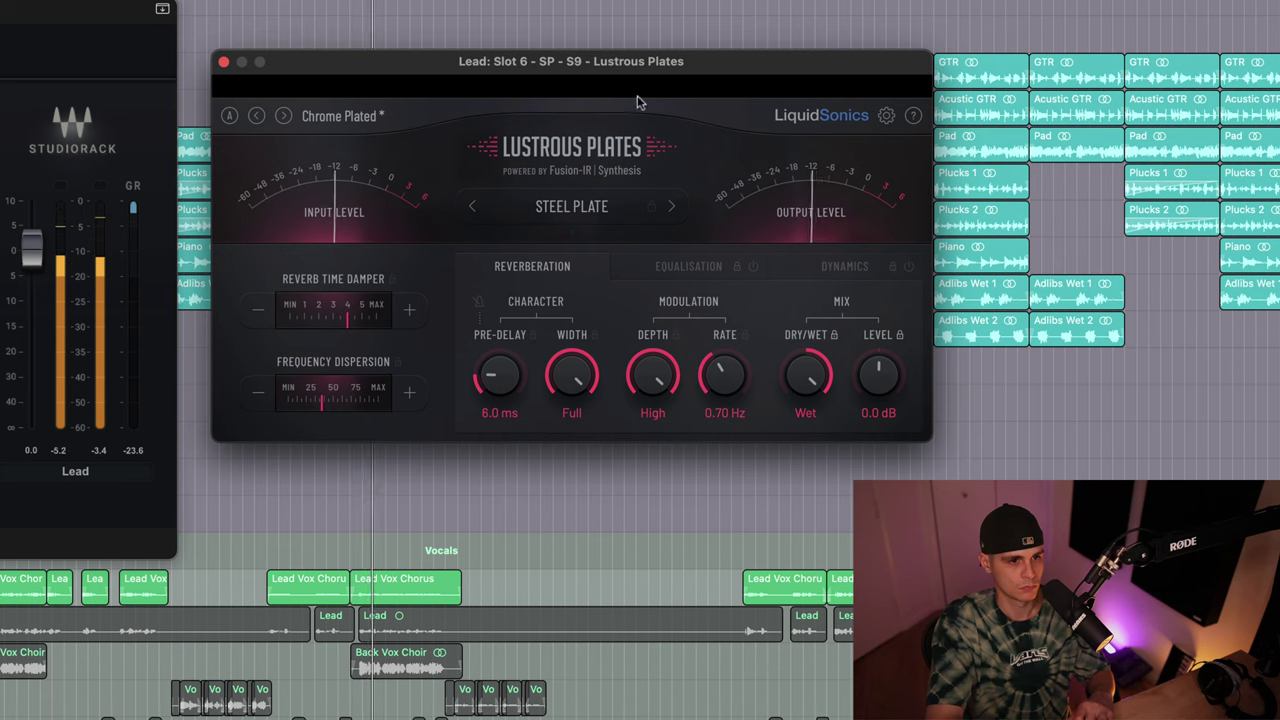
# Step: Set the reverb's equalisation to a 390 Hz low cut and a 7.36 kHz high cut, and return to its reverberation settings
pyautogui.click(690, 266)
pyautogui.moveTo(500, 385); pyautogui.dragTo(508, 300)
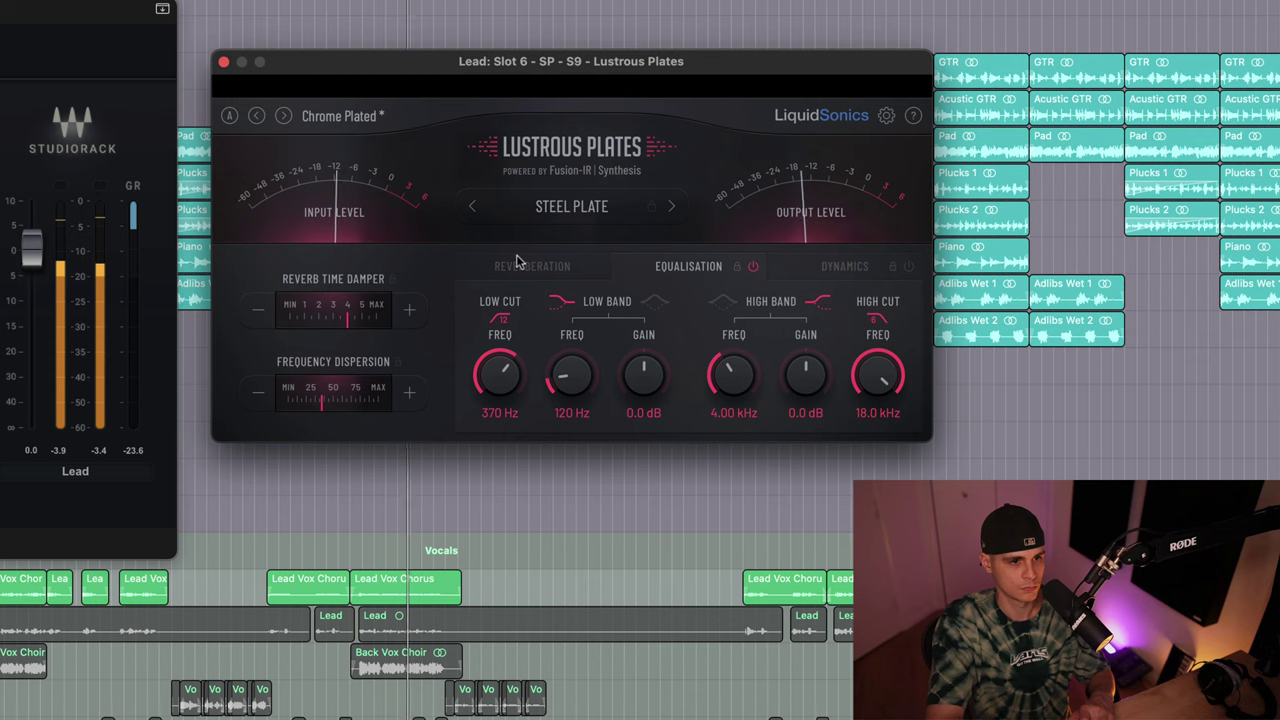
pyautogui.moveTo(878, 378); pyautogui.dragTo(886, 463)
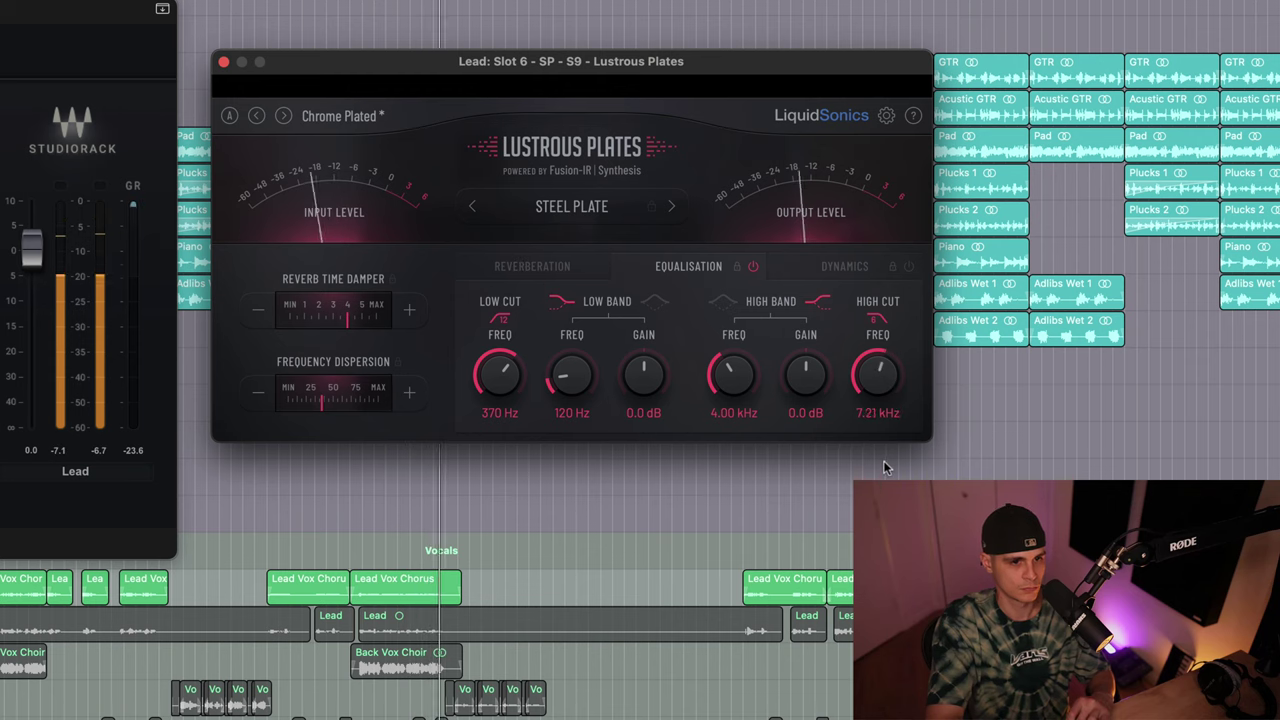
pyautogui.moveTo(506, 378); pyautogui.dragTo(509, 380)
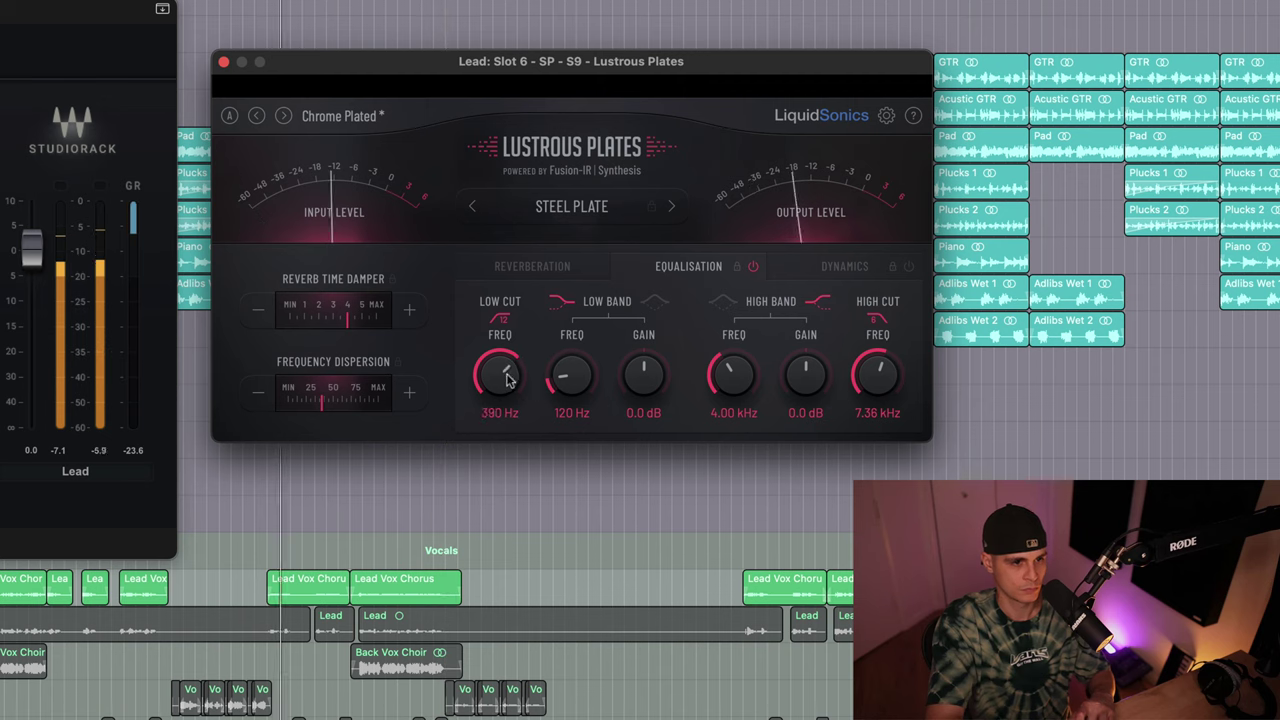
pyautogui.click(532, 266)
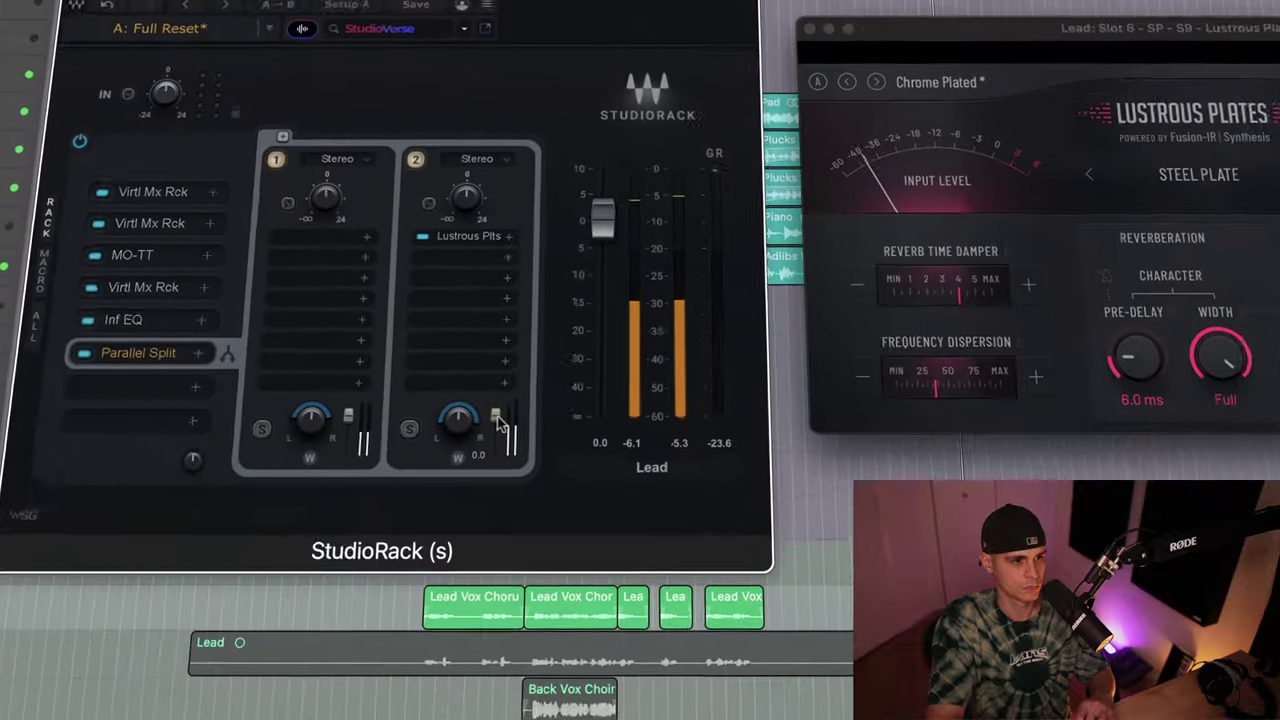
# Step: Lower the level of parallel split 2 with the reverb, and compare the vocal with that split switched off and on
pyautogui.moveTo(500, 422); pyautogui.dragTo(509, 428)
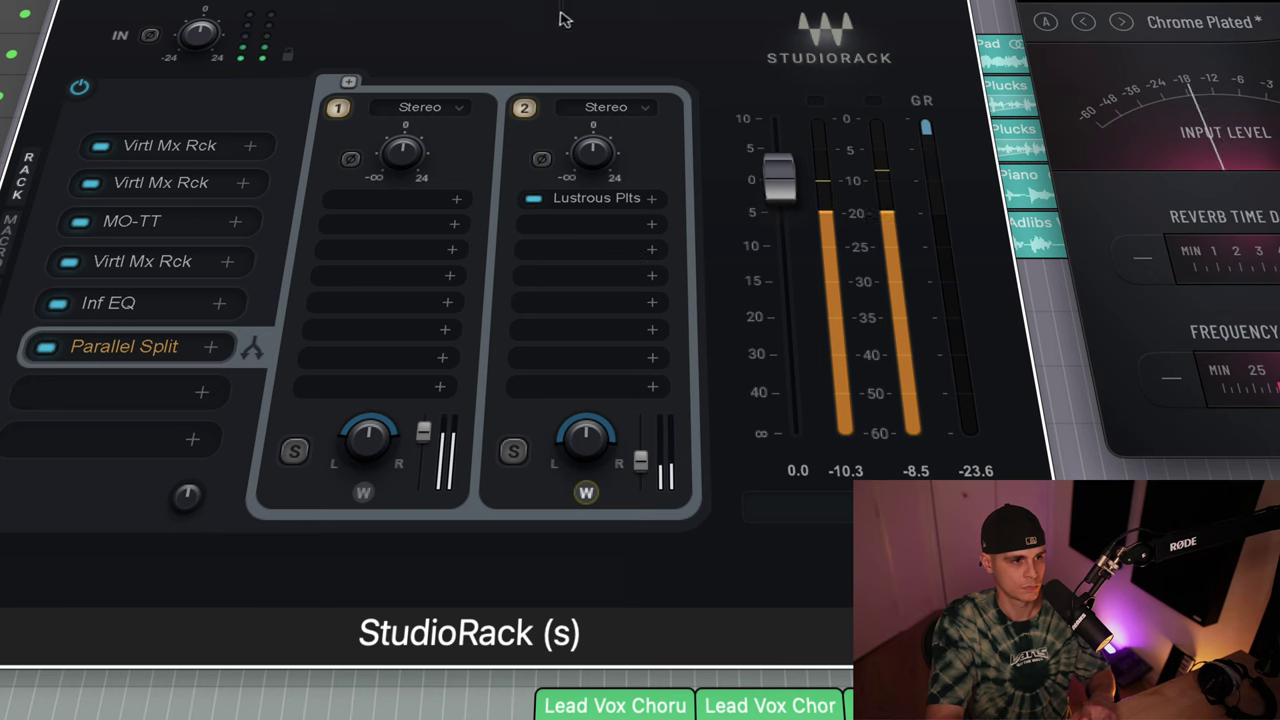
pyautogui.click(524, 110)
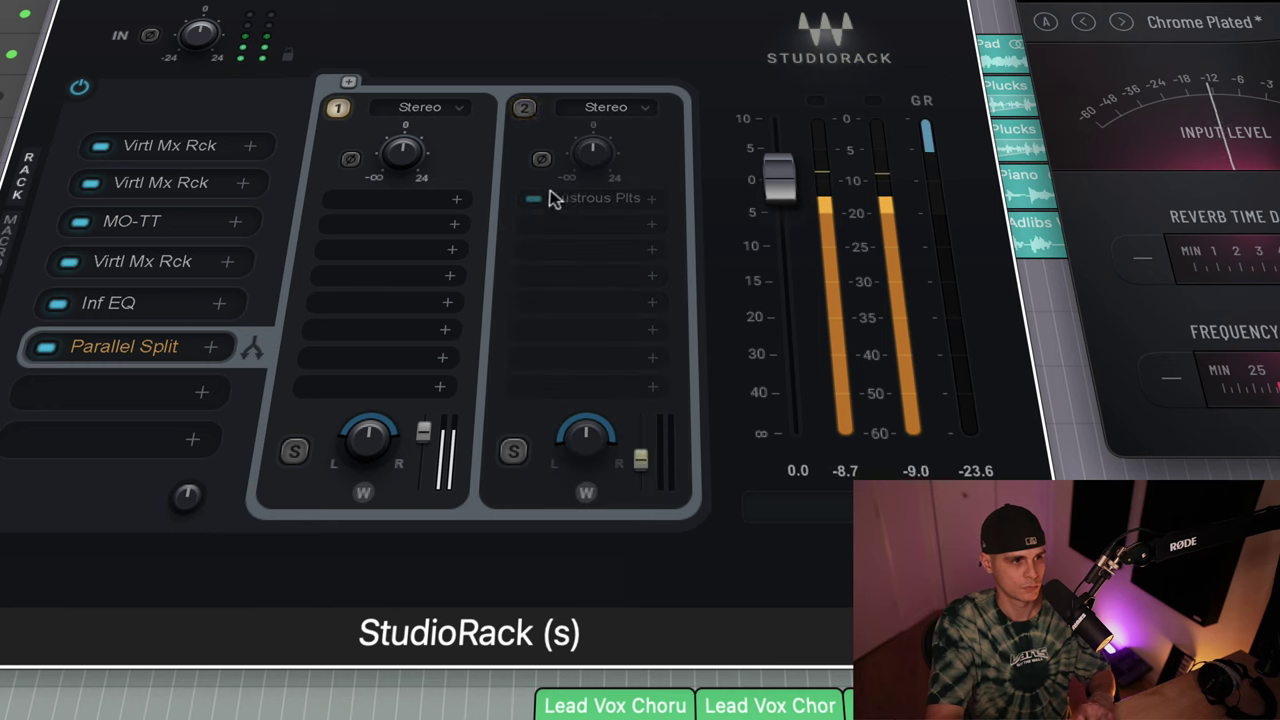
pyautogui.click(523, 110)
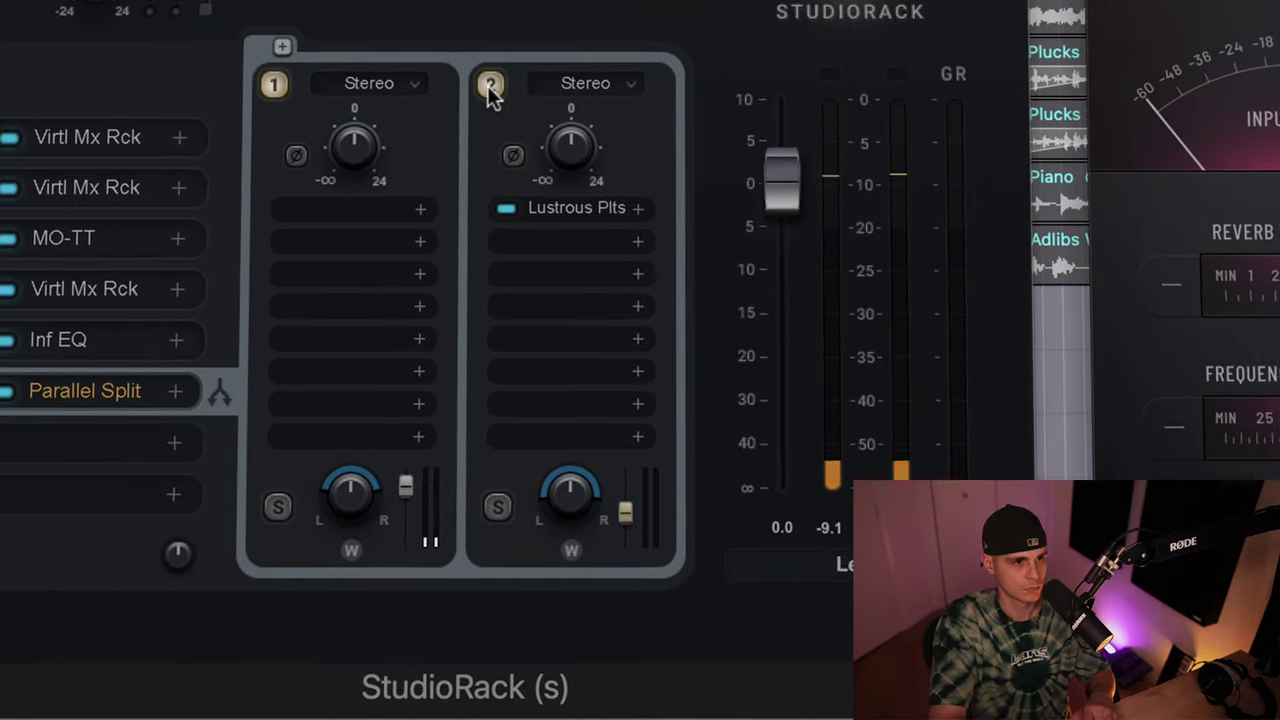
pyautogui.click(492, 88)
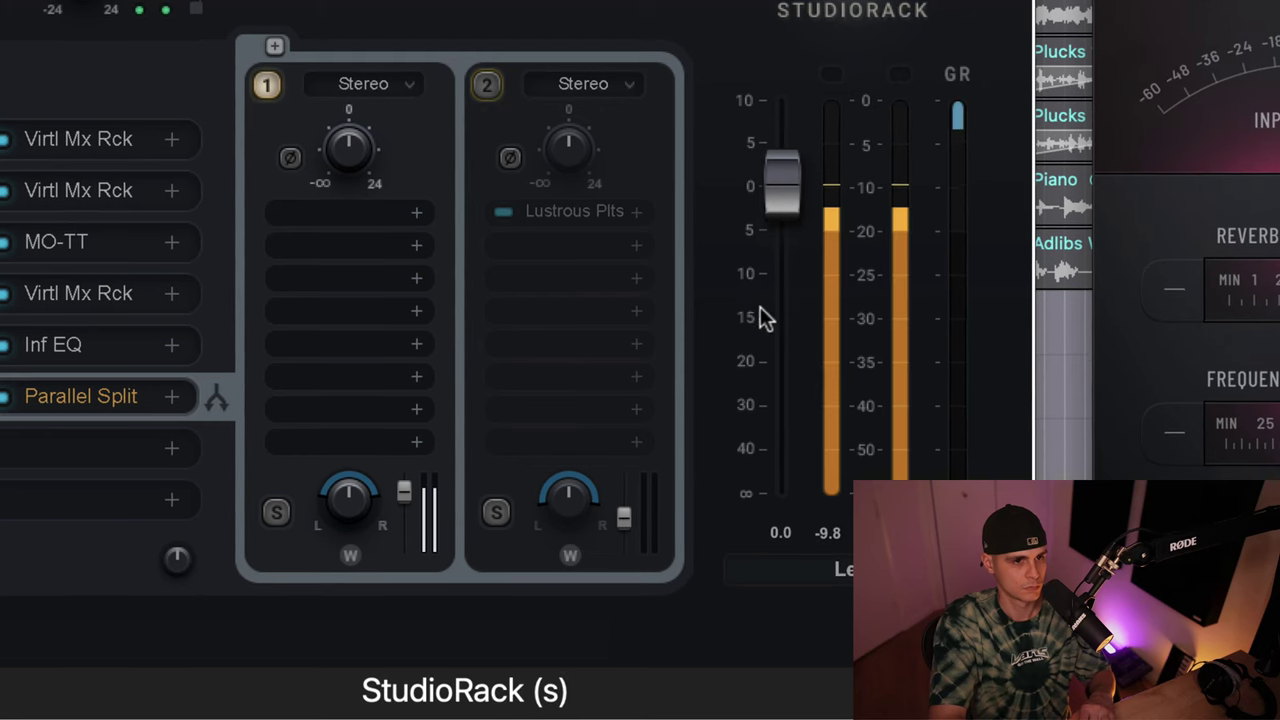
pyautogui.click(491, 89)
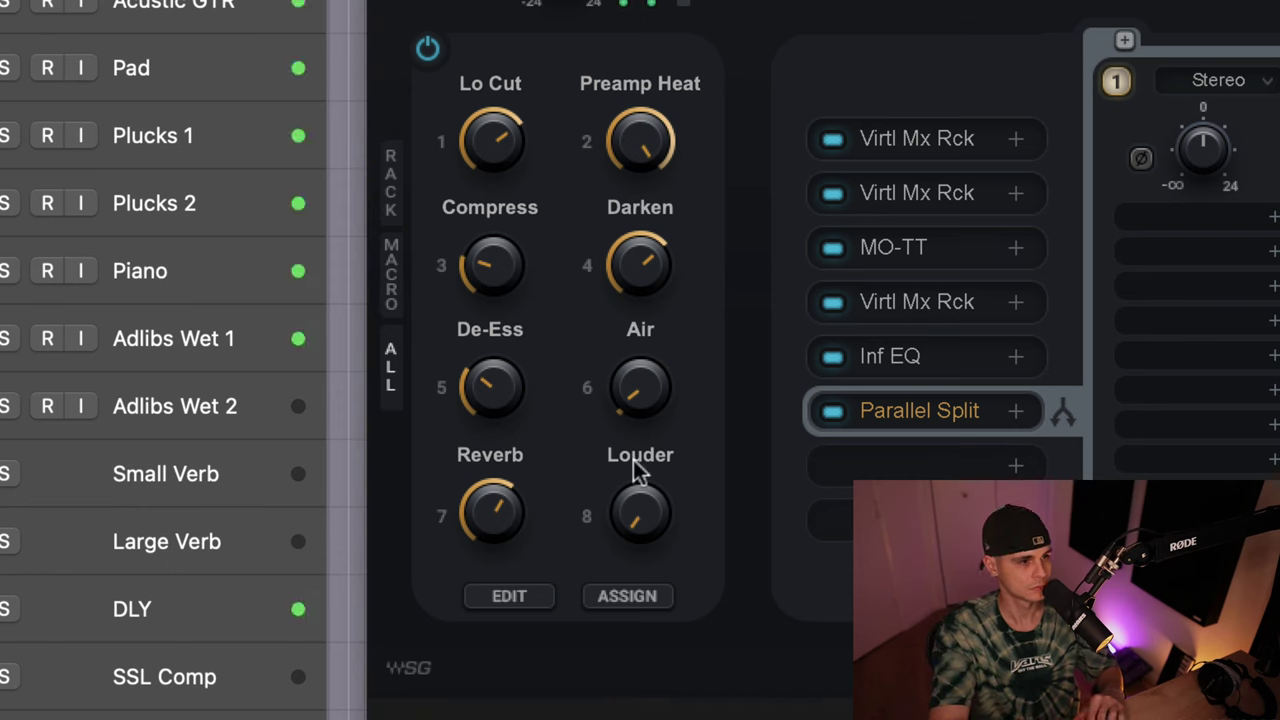
# Step: Turn StudioRack's Air macro fully up and reduce the Darken macro
pyautogui.moveTo(648, 394); pyautogui.dragTo(598, 10)
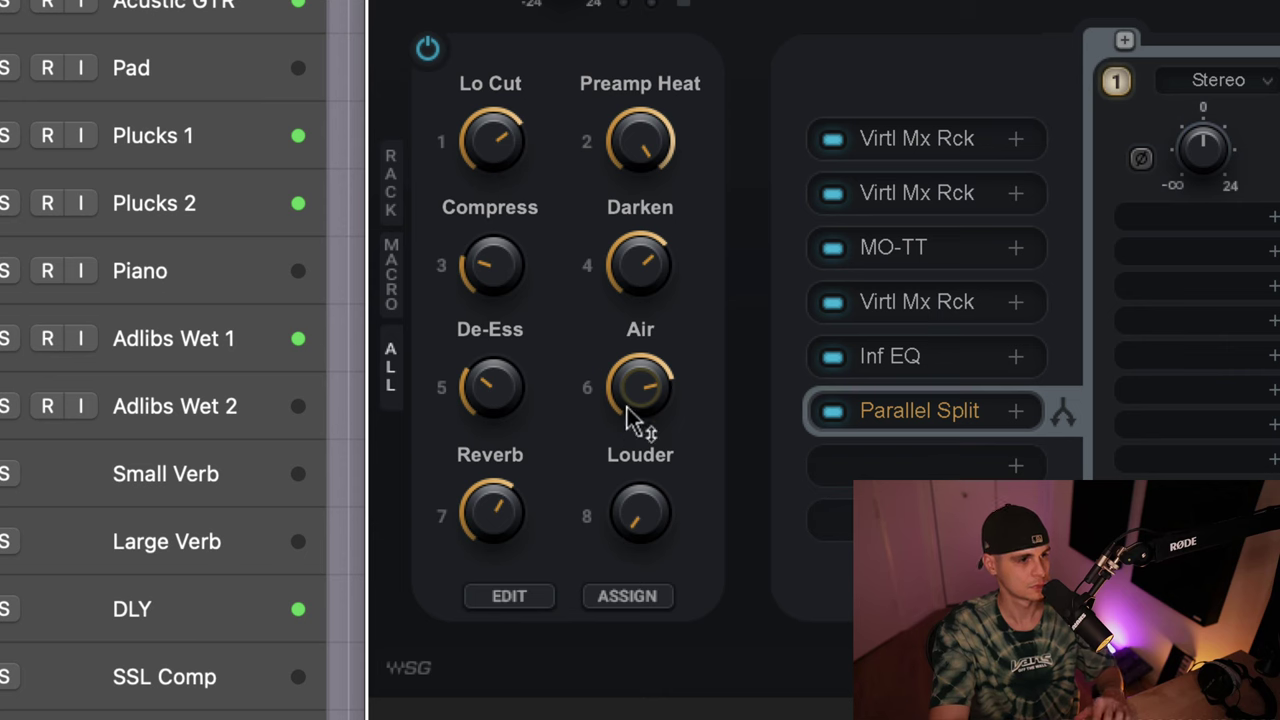
pyautogui.moveTo(627, 335); pyautogui.dragTo(663, 129)
pyautogui.moveTo(635, 244); pyautogui.dragTo(656, 463)
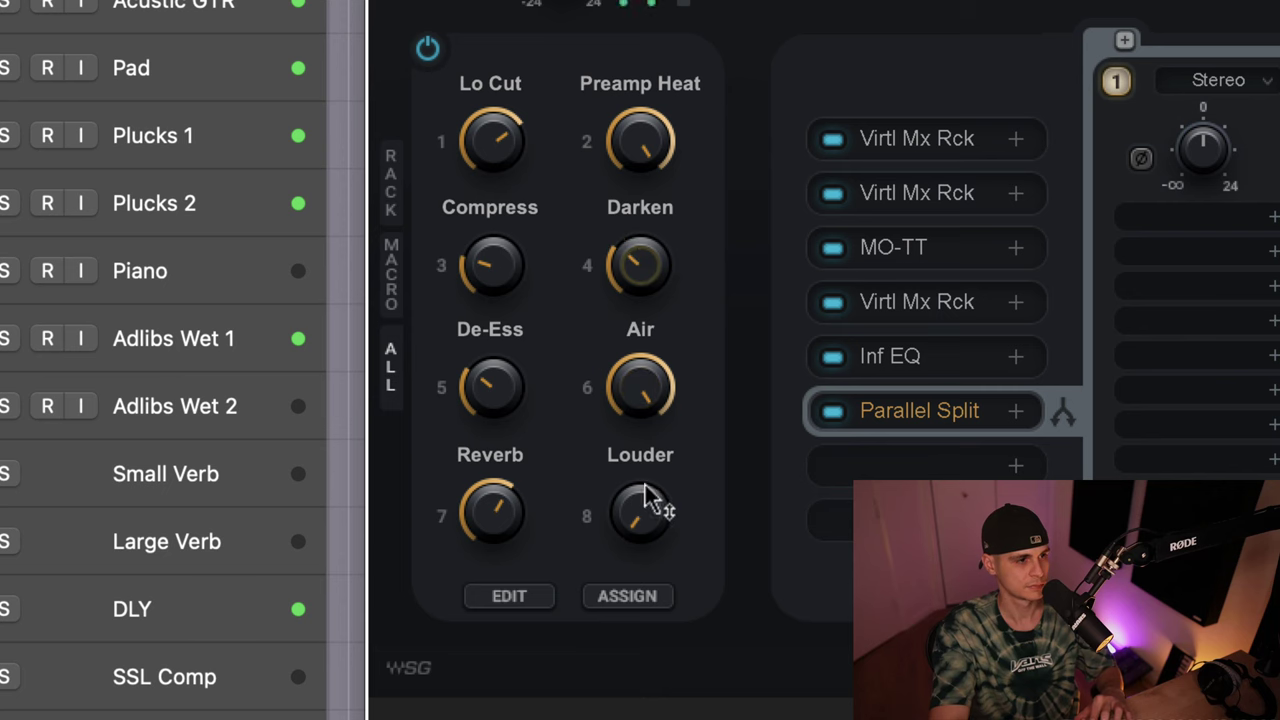
# Step: Turn the Air macro down to just above its minimum, set Darken to -14.3, and slightly raise De-Ess and Reverb
pyautogui.moveTo(652, 385); pyautogui.dragTo(632, 195)
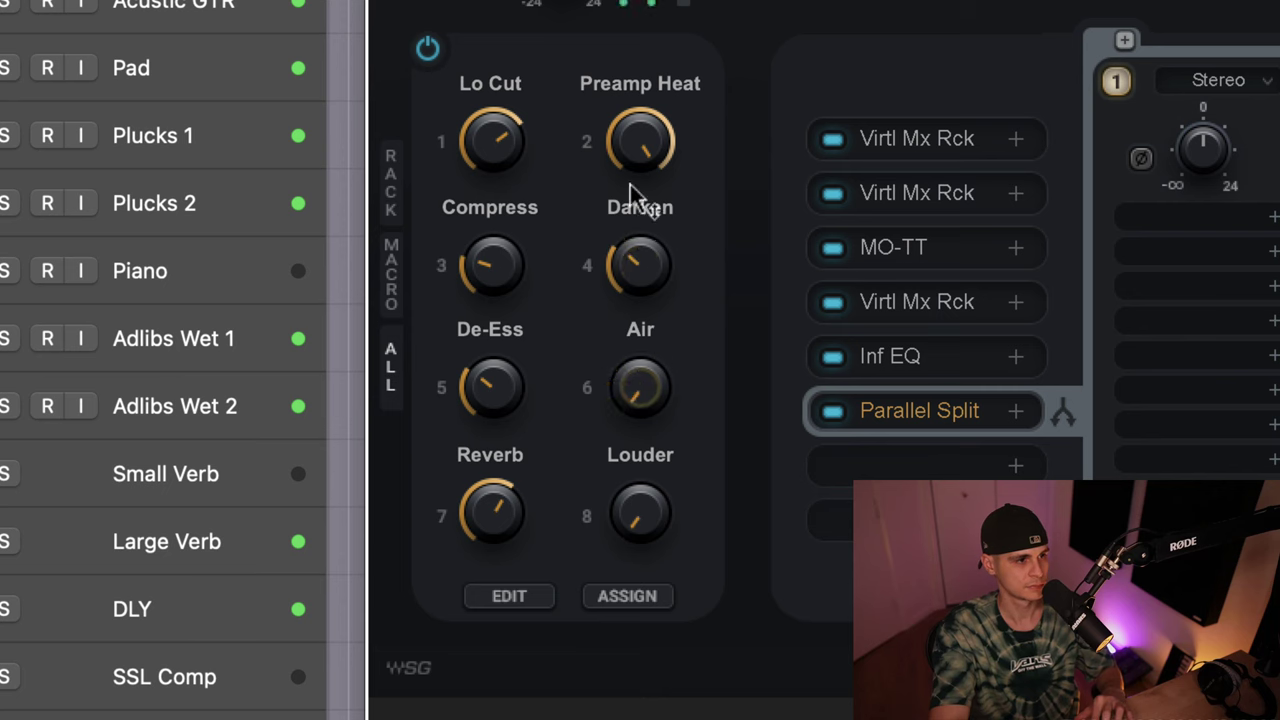
pyautogui.moveTo(640, 270); pyautogui.dragTo(675, 220)
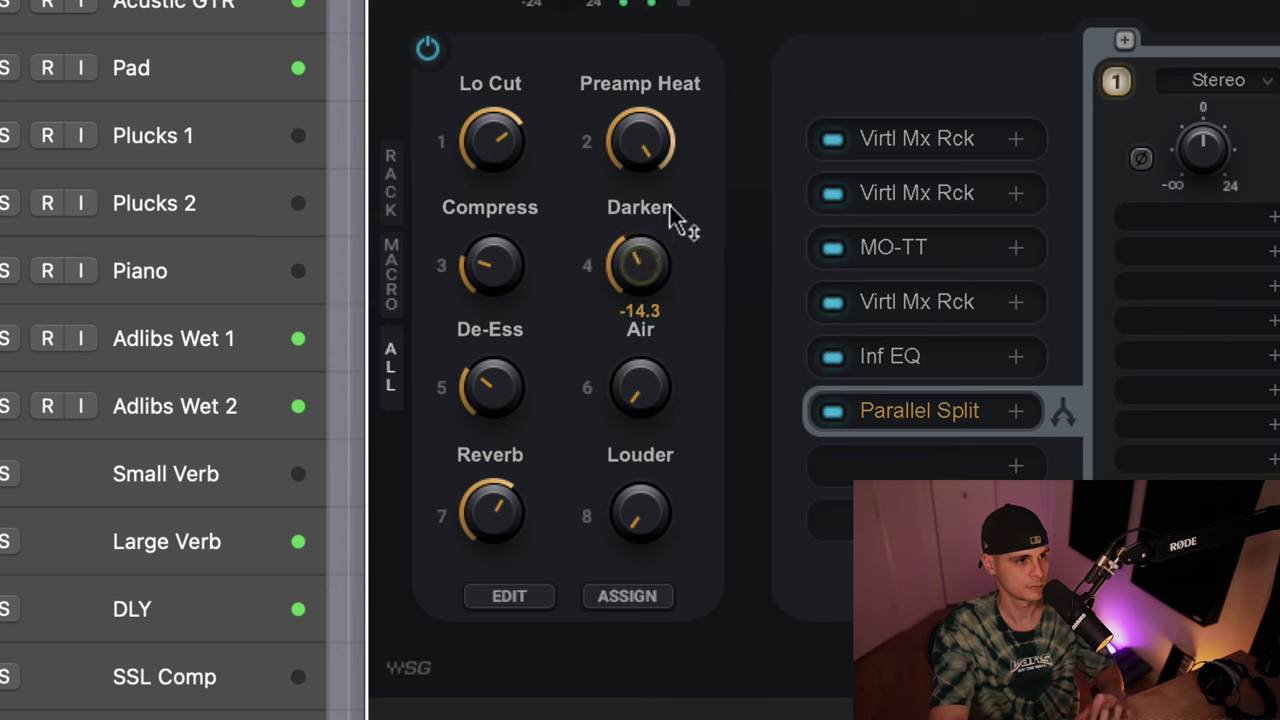
pyautogui.moveTo(632, 395)
pyautogui.mouseDown()
pyautogui.moveTo(634, 334)
pyautogui.moveTo(632, 370)
pyautogui.mouseUp()
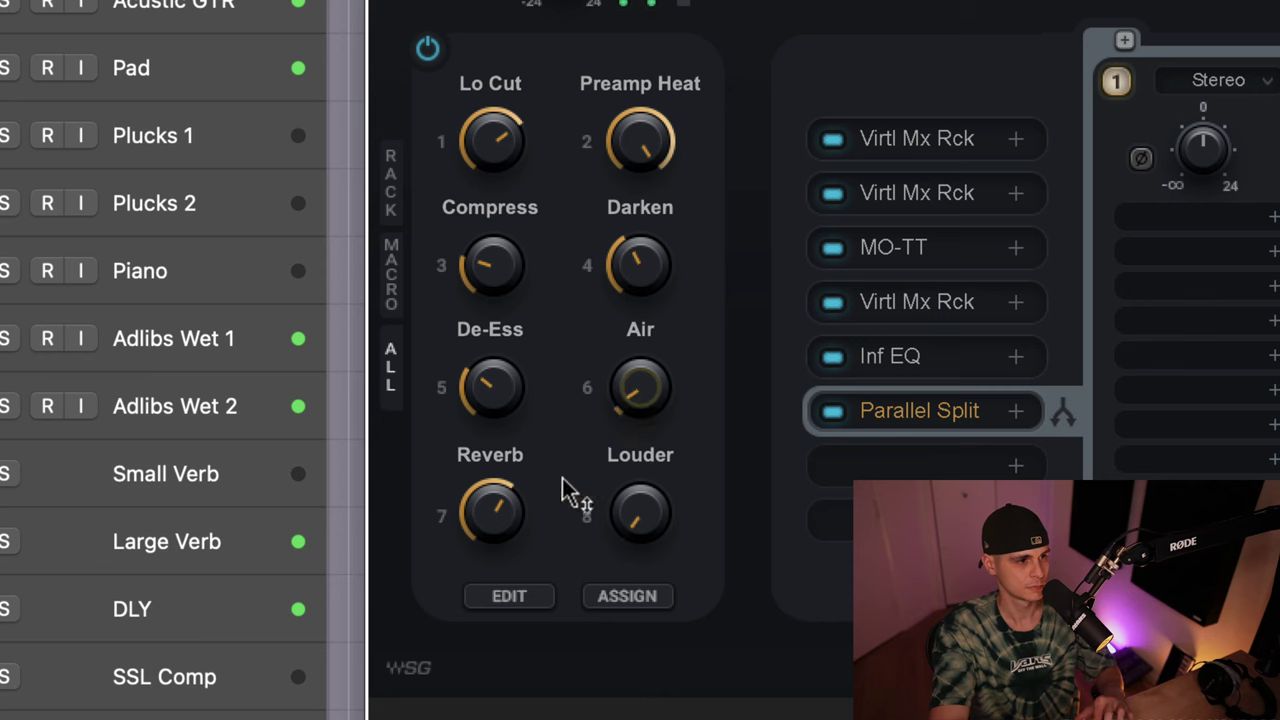
pyautogui.moveTo(497, 402); pyautogui.dragTo(508, 337)
pyautogui.moveTo(505, 545); pyautogui.dragTo(514, 700)
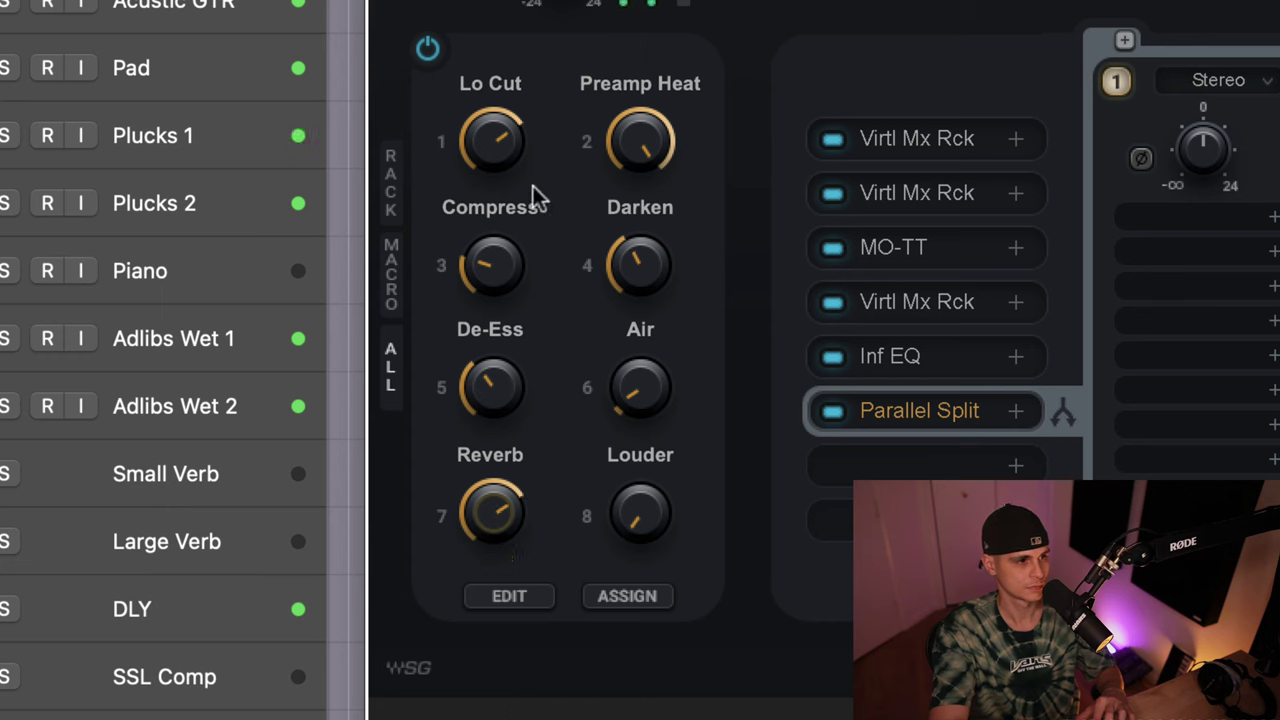
# Step: Try the vocal with the Compress macro raised to 567 and Preamp Heat at Off, and return both to their earlier settings
pyautogui.moveTo(485, 158); pyautogui.dragTo(485, 69)
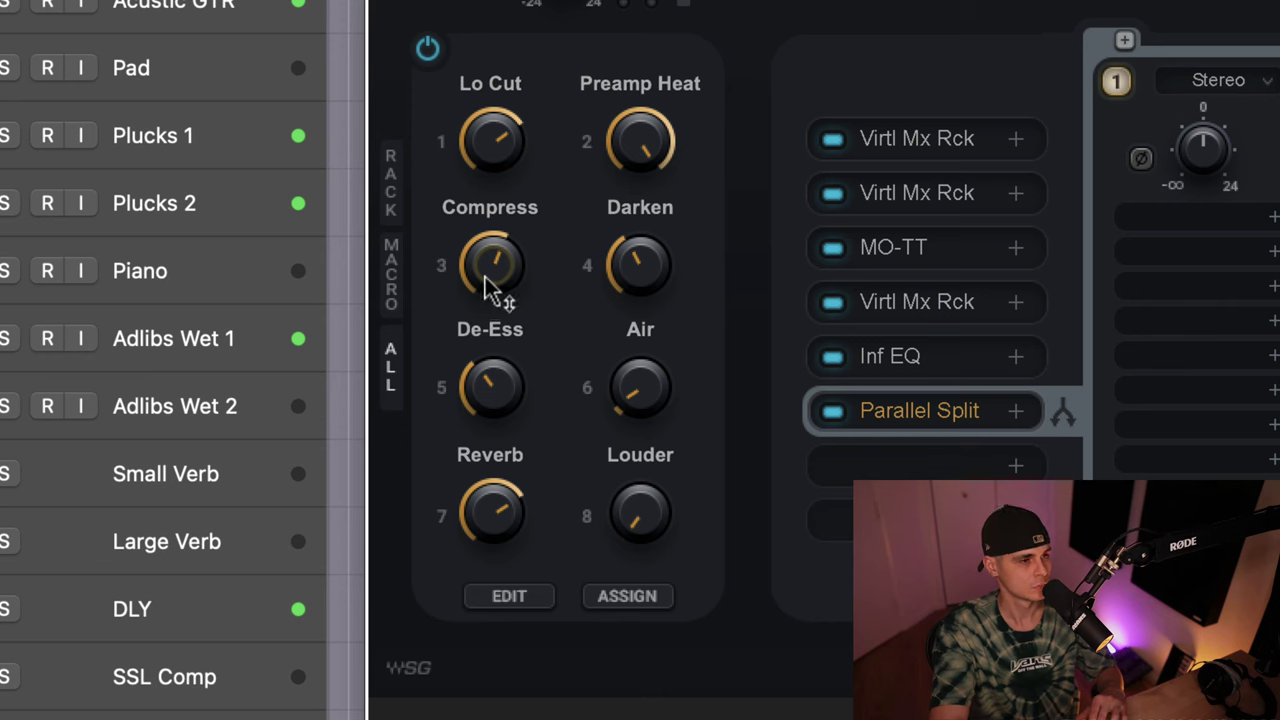
pyautogui.moveTo(490, 288); pyautogui.dragTo(558, 558)
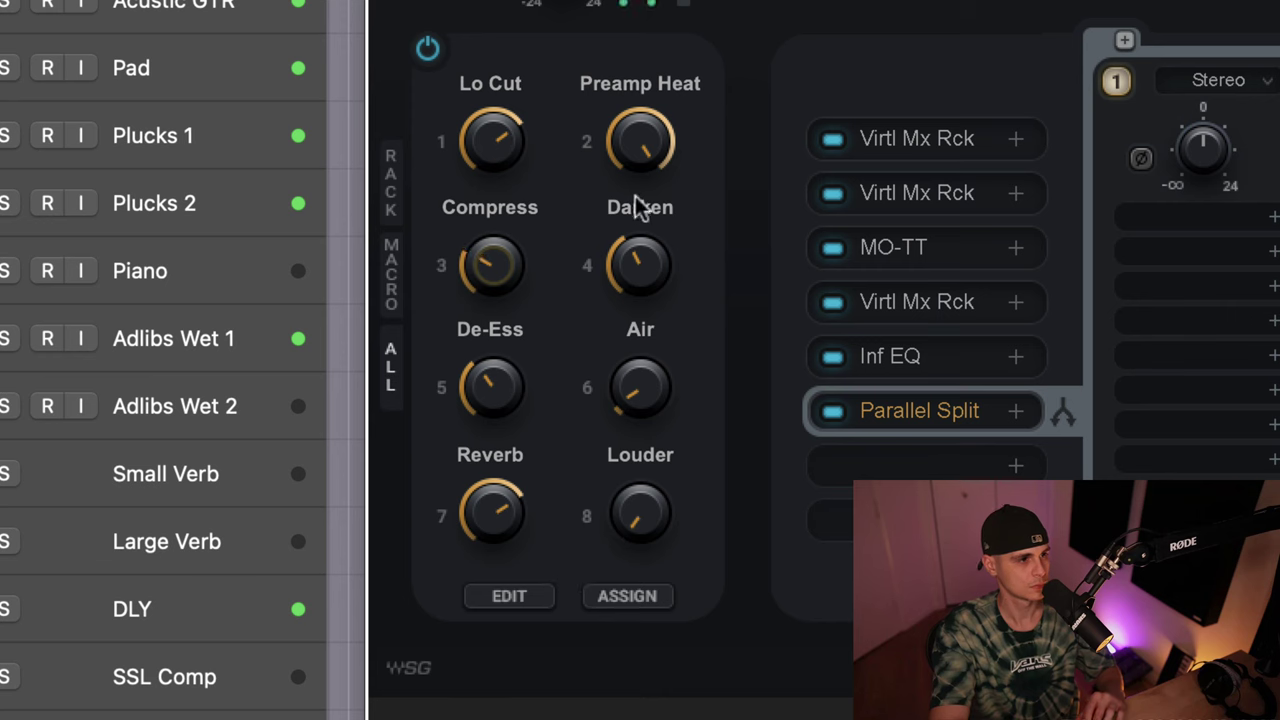
pyautogui.moveTo(646, 137); pyautogui.dragTo(655, 648)
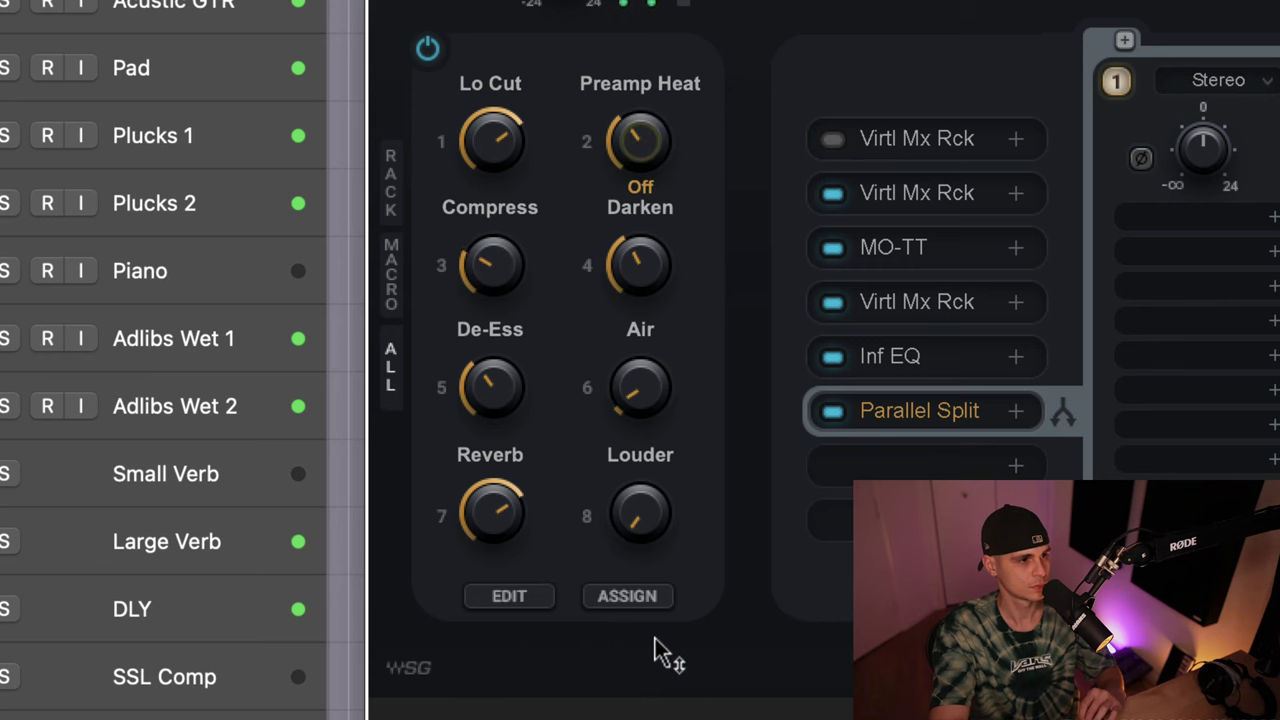
pyautogui.moveTo(496, 128); pyautogui.dragTo(496, 30)
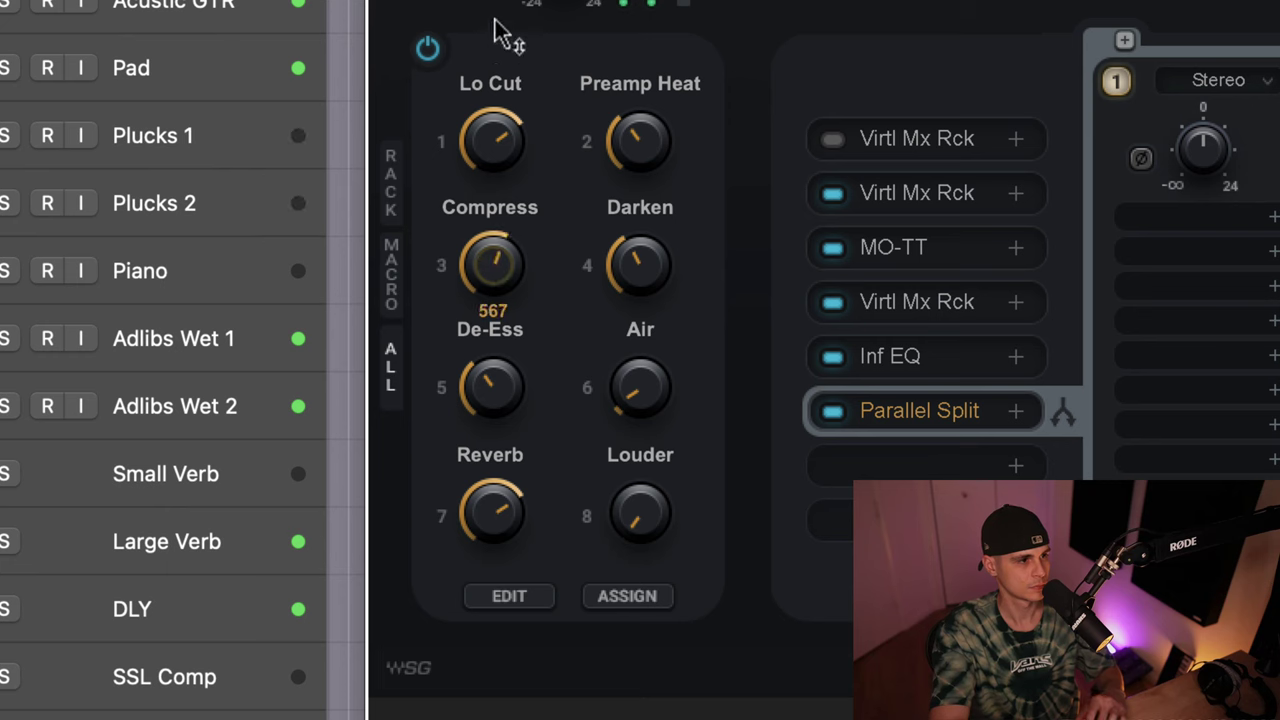
pyautogui.moveTo(506, 170); pyautogui.dragTo(511, 237)
pyautogui.moveTo(605, 285); pyautogui.dragTo(640, 349)
pyautogui.moveTo(514, 277); pyautogui.dragTo(510, 340)
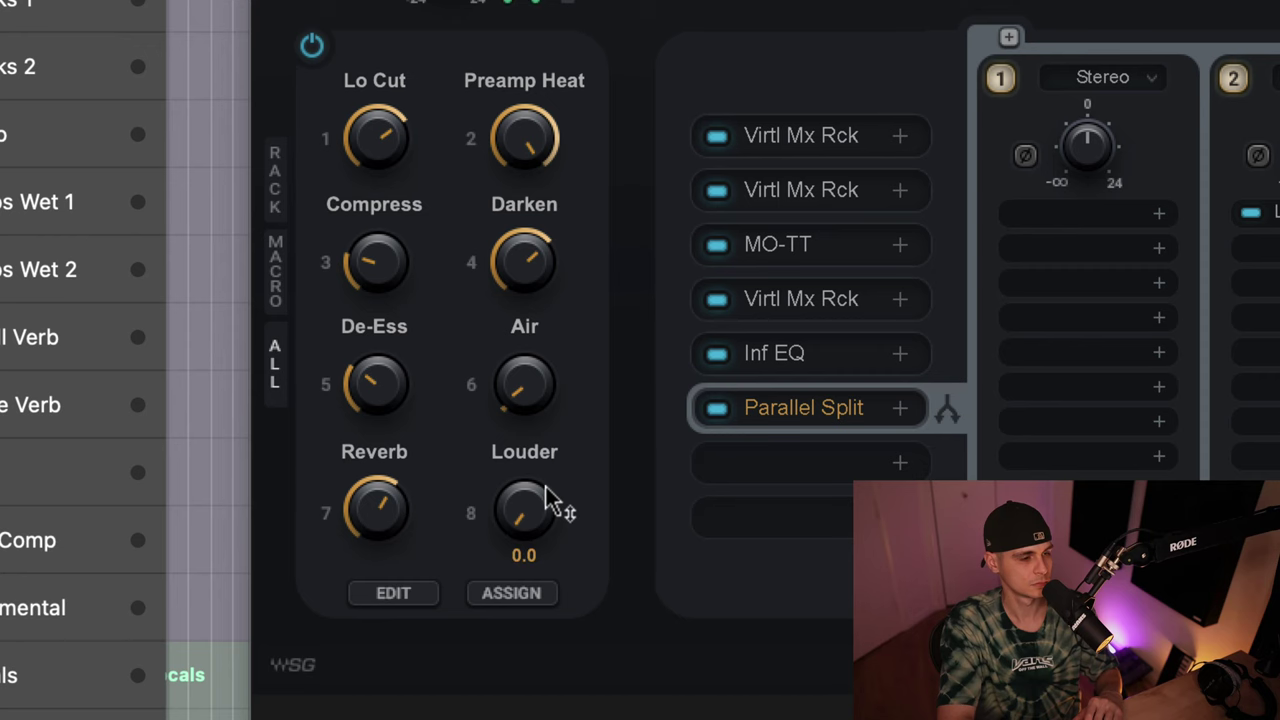
# Step: Raise the Air and Compress macros to just below their midpoints and reduce the Darken macro
pyautogui.moveTo(520, 410); pyautogui.dragTo(478, 60)
pyautogui.moveTo(520, 300)
pyautogui.mouseDown()
pyautogui.moveTo(528, 500)
pyautogui.moveTo(520, 305)
pyautogui.mouseUp()
pyautogui.moveTo(385, 262)
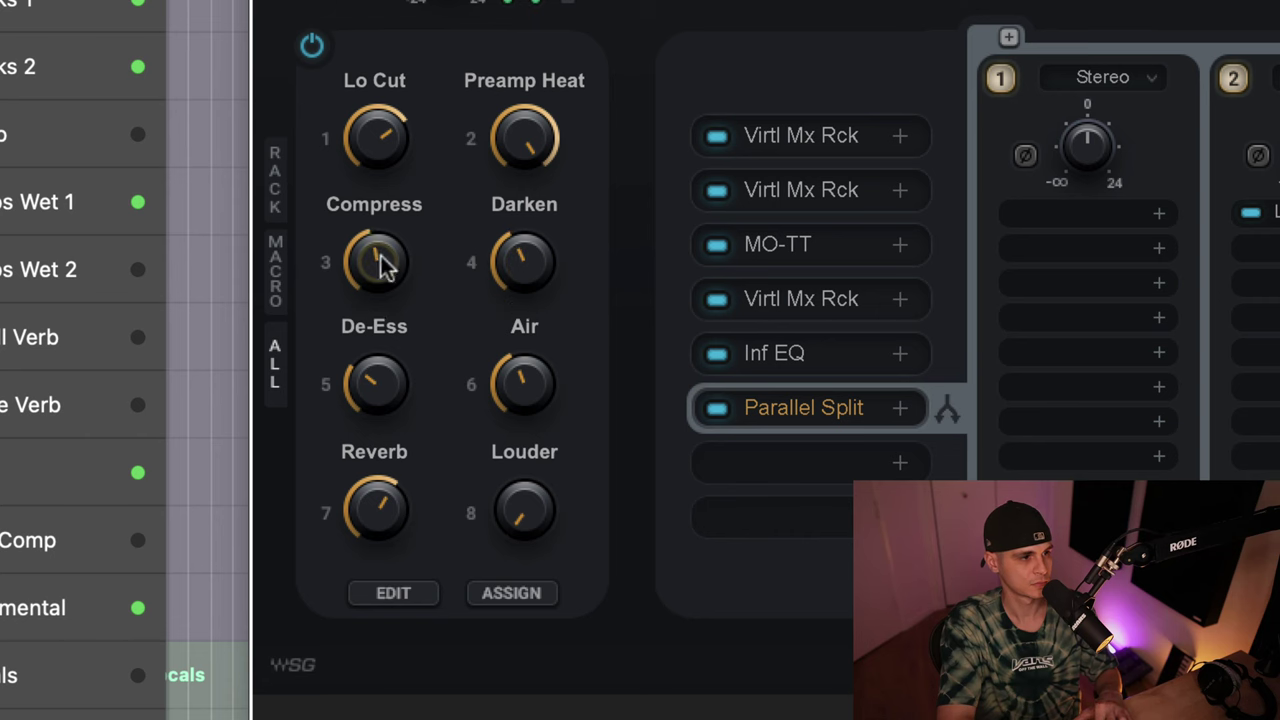
# Step: Raise the Louder macro to roughly a quarter, bring Air to about its midpoint, and lower De-Ess slightly
pyautogui.moveTo(502, 545); pyautogui.dragTo(491, 285)
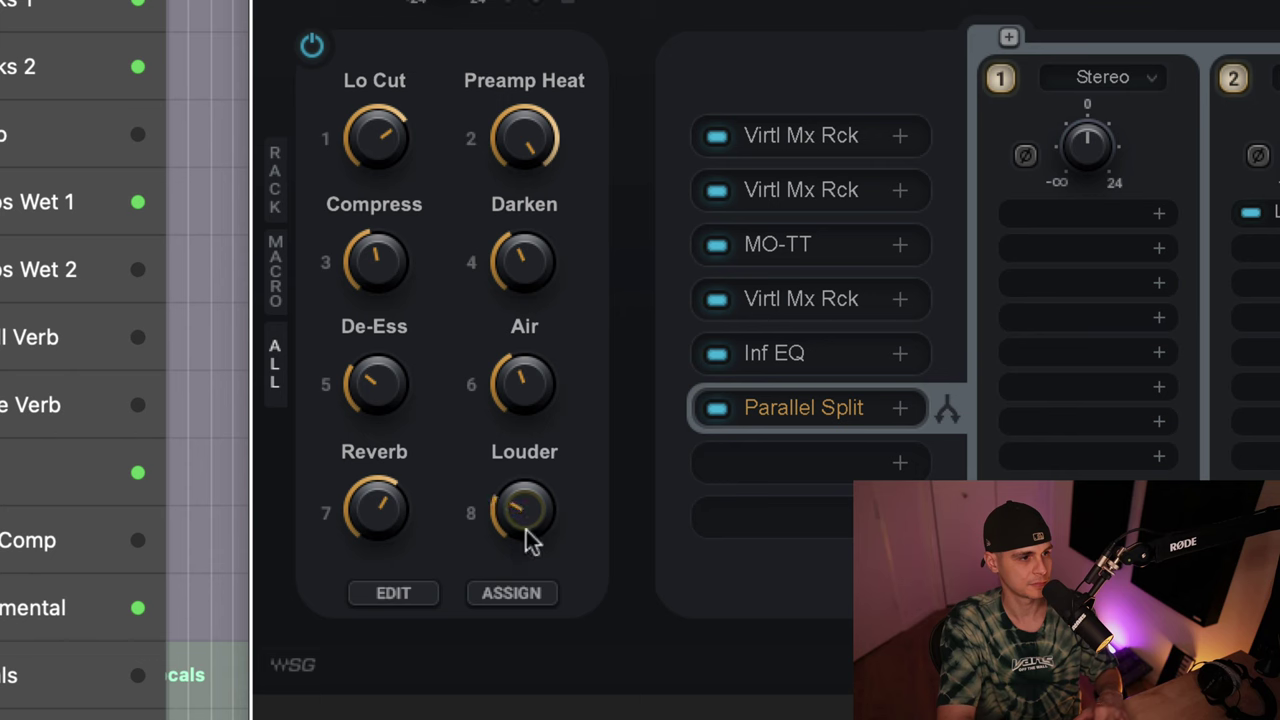
pyautogui.moveTo(532, 392); pyautogui.dragTo(537, 434)
pyautogui.moveTo(380, 408)
# Step: Set the Lo Cut macro to 193 and back the Compress macro off to about a third
pyautogui.moveTo(400, 134); pyautogui.dragTo(370, 10)
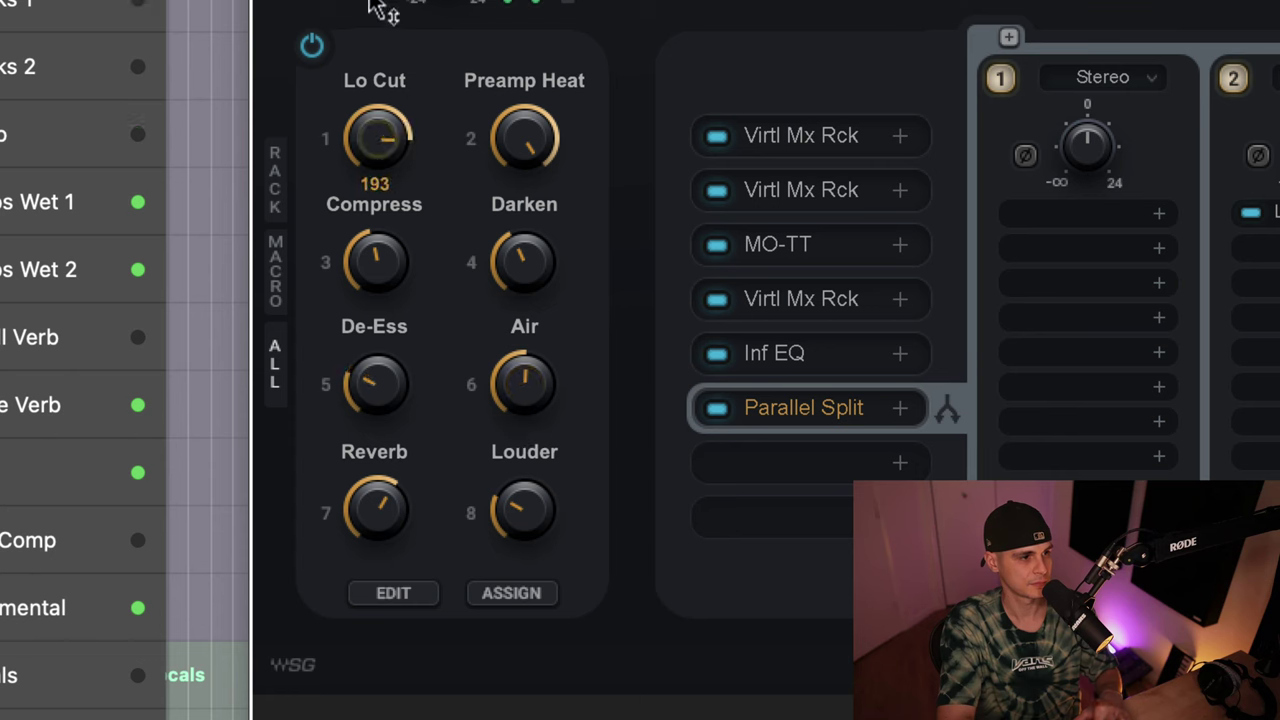
pyautogui.moveTo(366, 270); pyautogui.dragTo(376, 336)
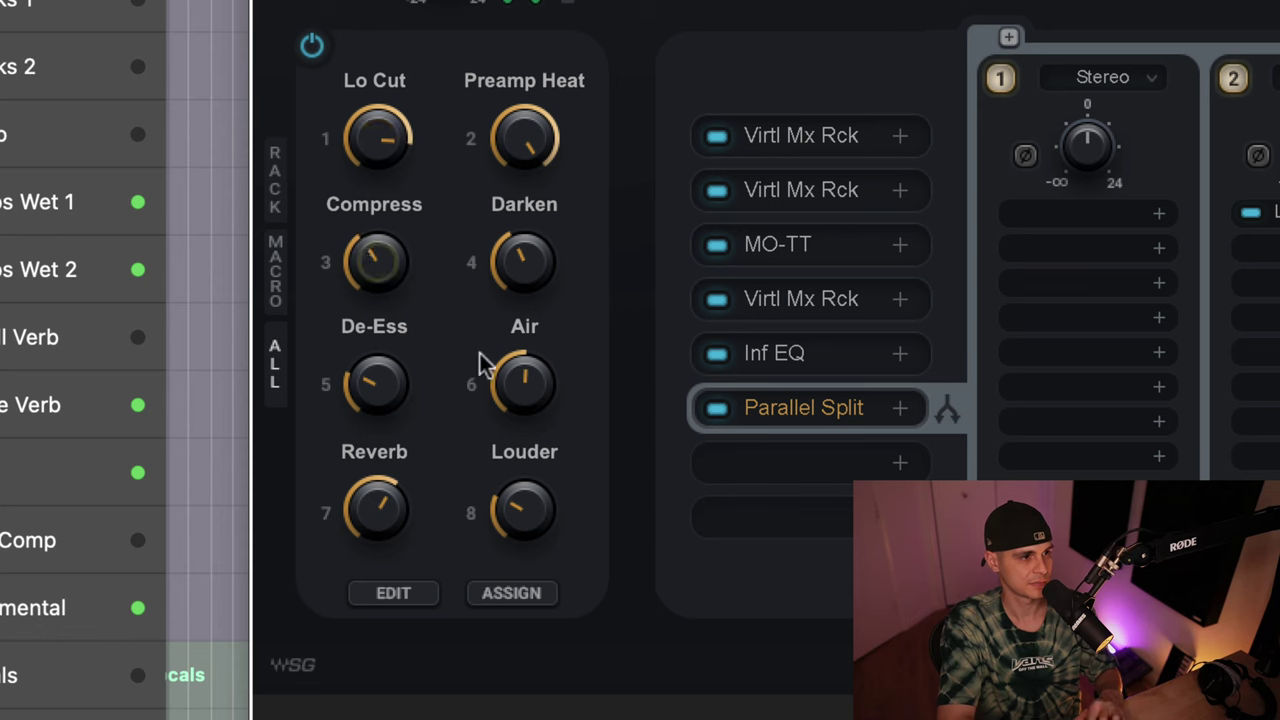
pyautogui.moveTo(366, 272); pyautogui.dragTo(374, 292)
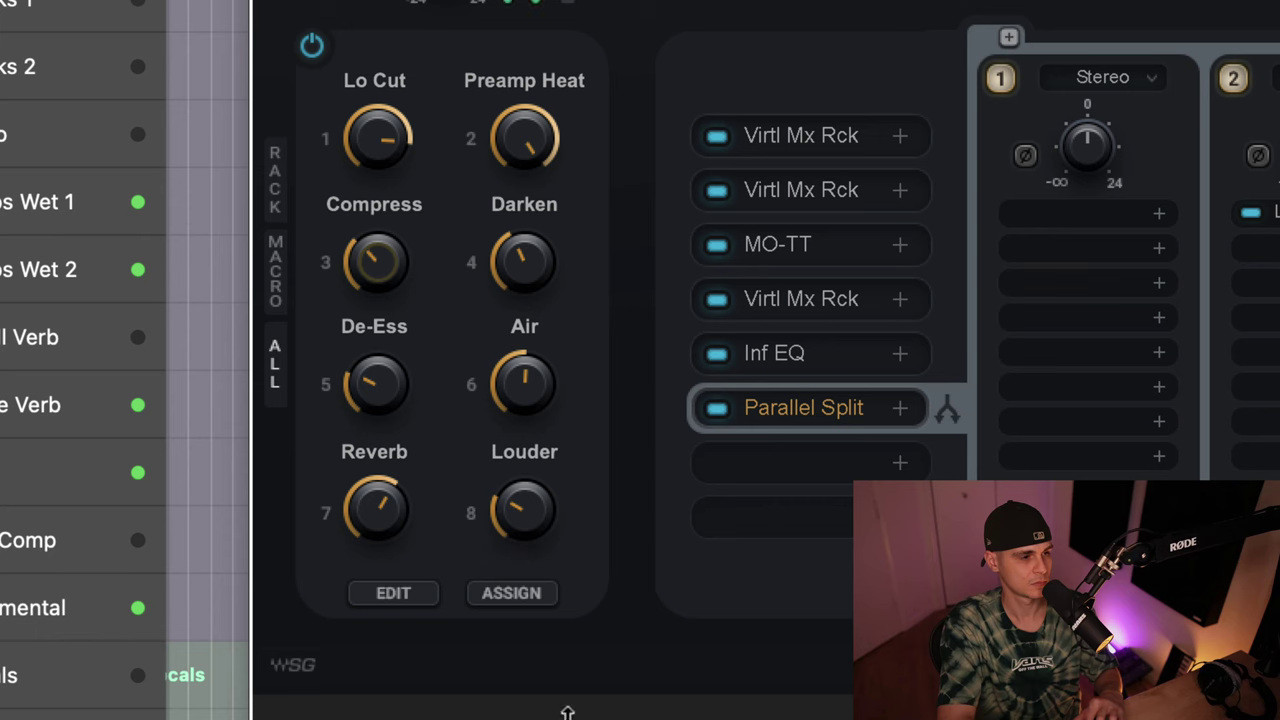
# Step: Raise the De-Ess macro slightly and fine-tune the Reverb macro to a slightly higher amount
pyautogui.moveTo(375, 512); pyautogui.dragTo(372, 418)
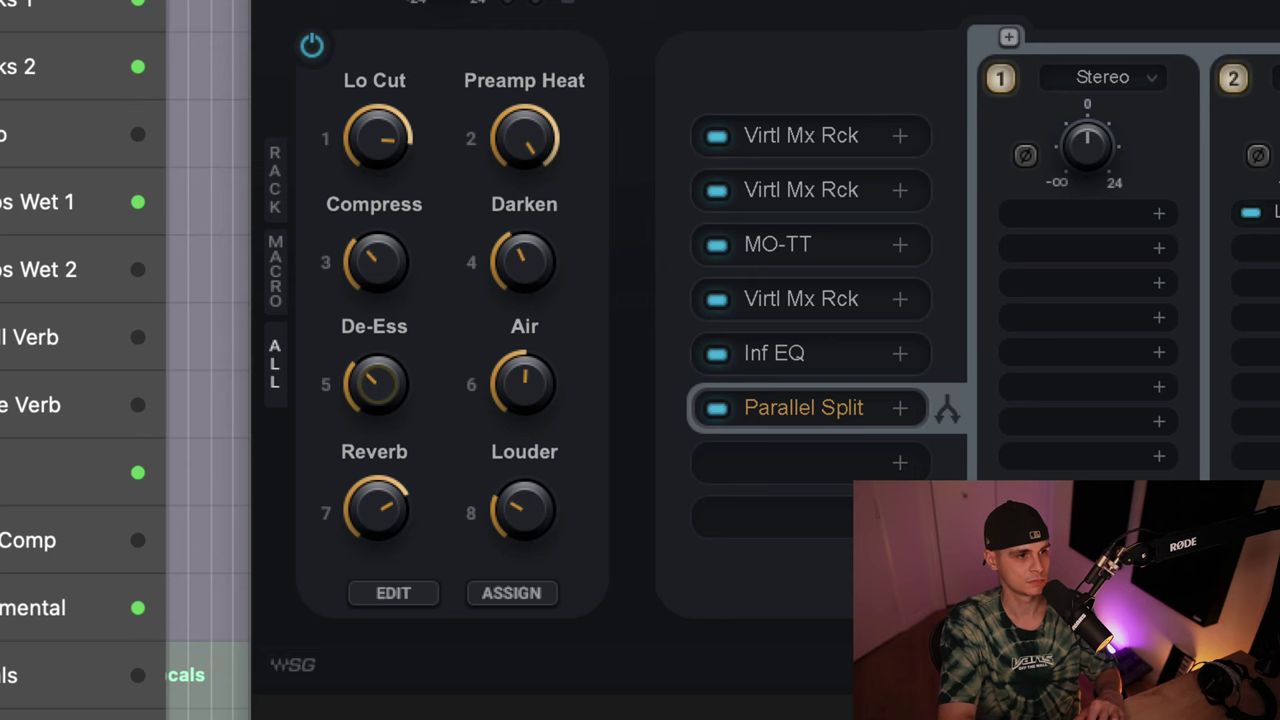
pyautogui.moveTo(386, 500); pyautogui.dragTo(390, 590)
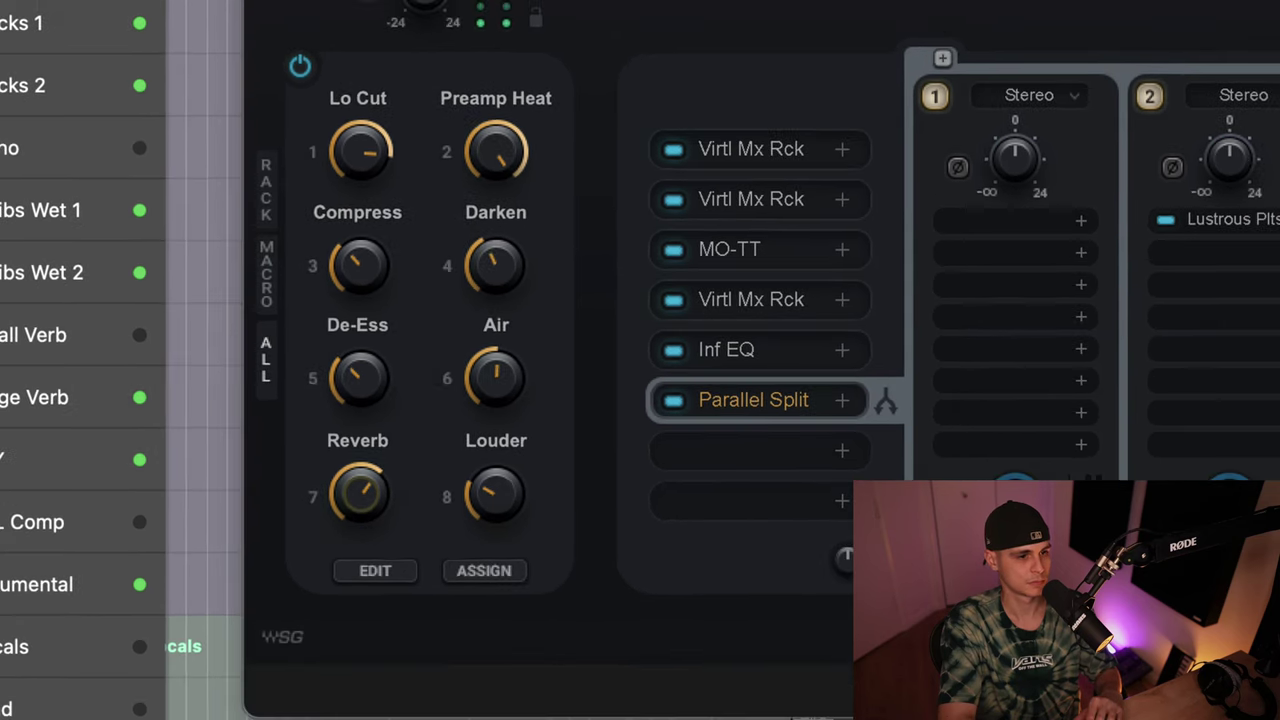